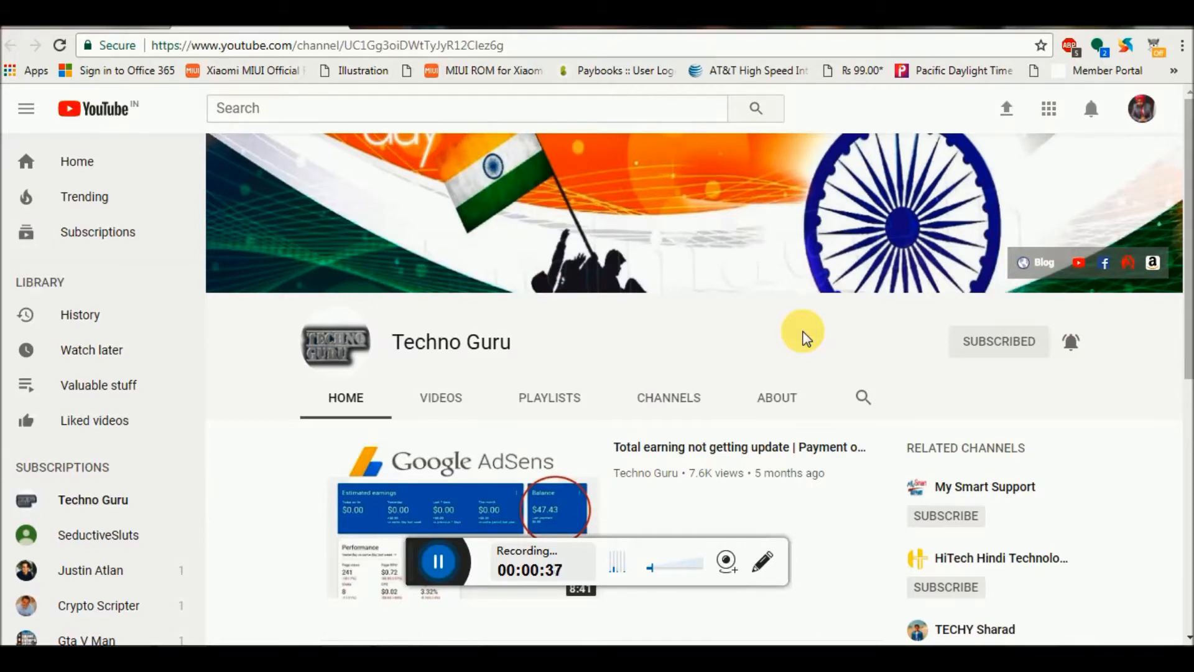
- Switch from the YouTube channel to the TechnoGuru Facebook page and look over its cover and posting options
drag(1187, 218, 1164, 178)
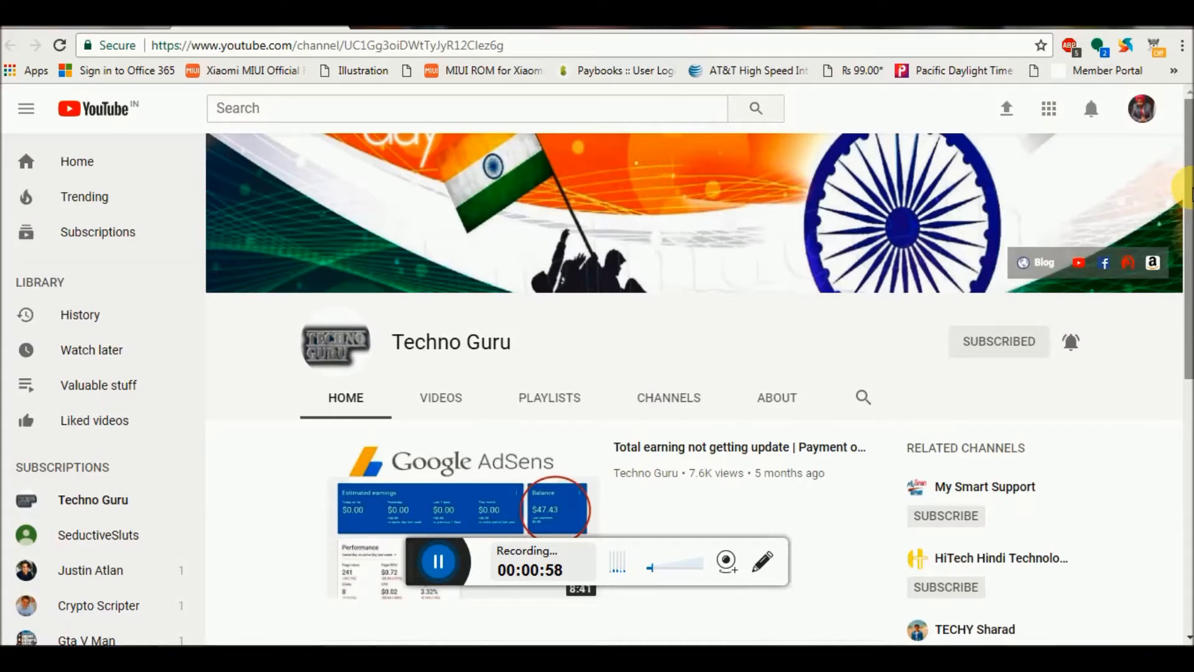
click(112, 25)
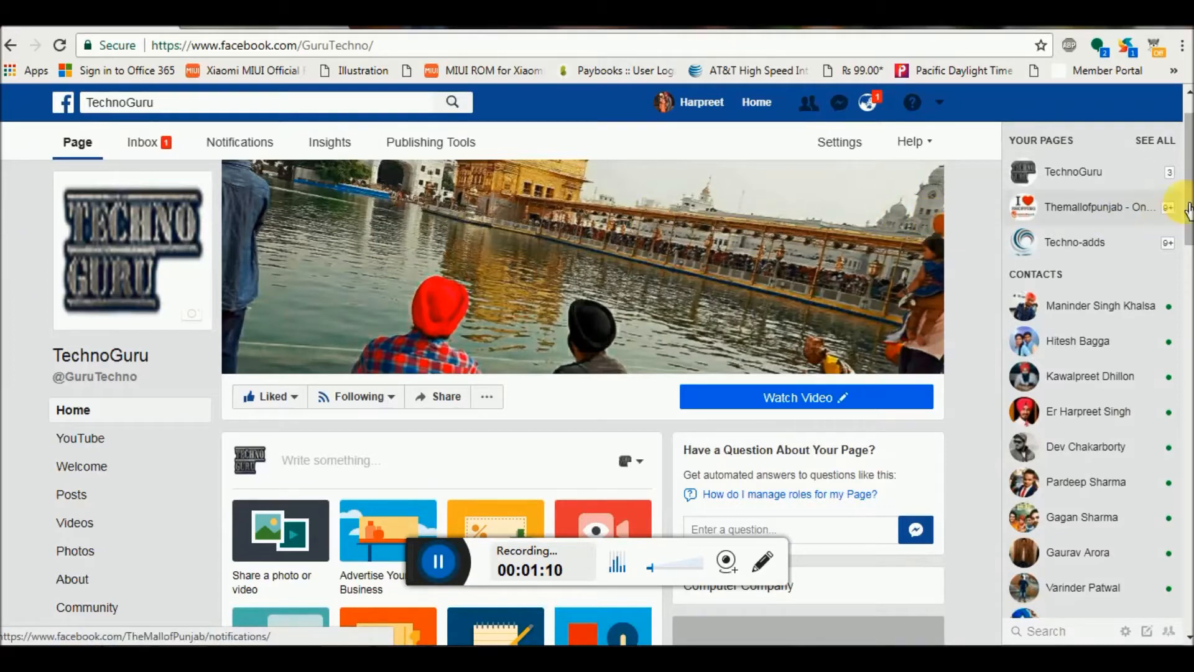
scroll(1185, 187, up, 1)
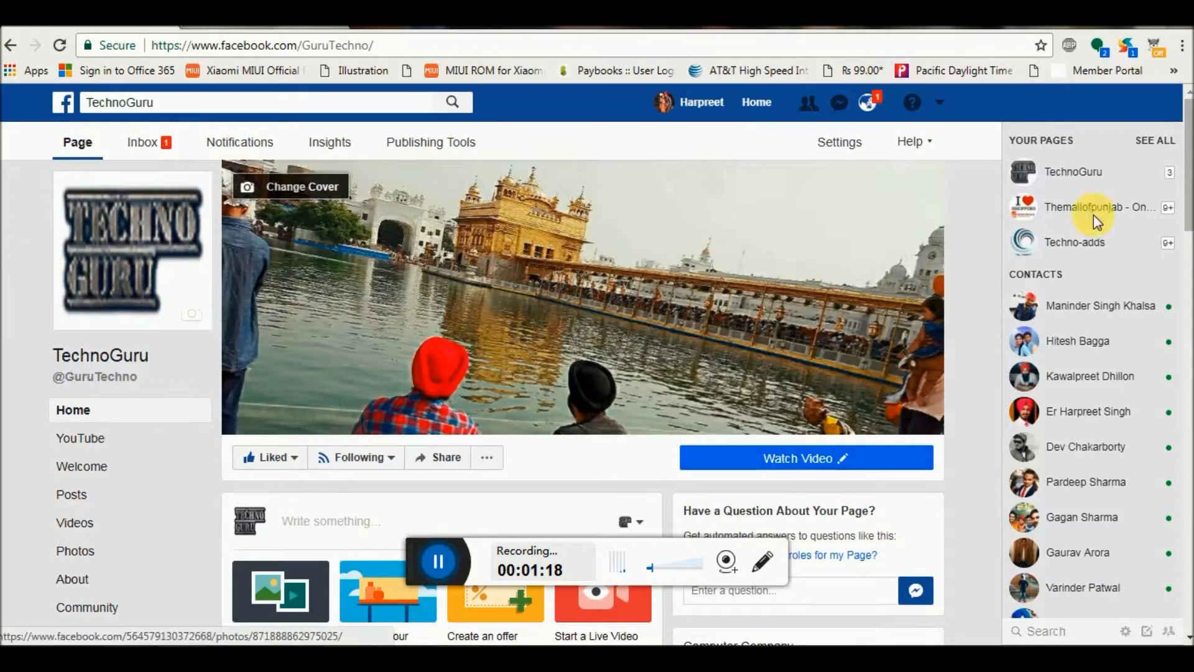
scroll(1188, 199, down, 2)
scroll(1185, 199, down, 1)
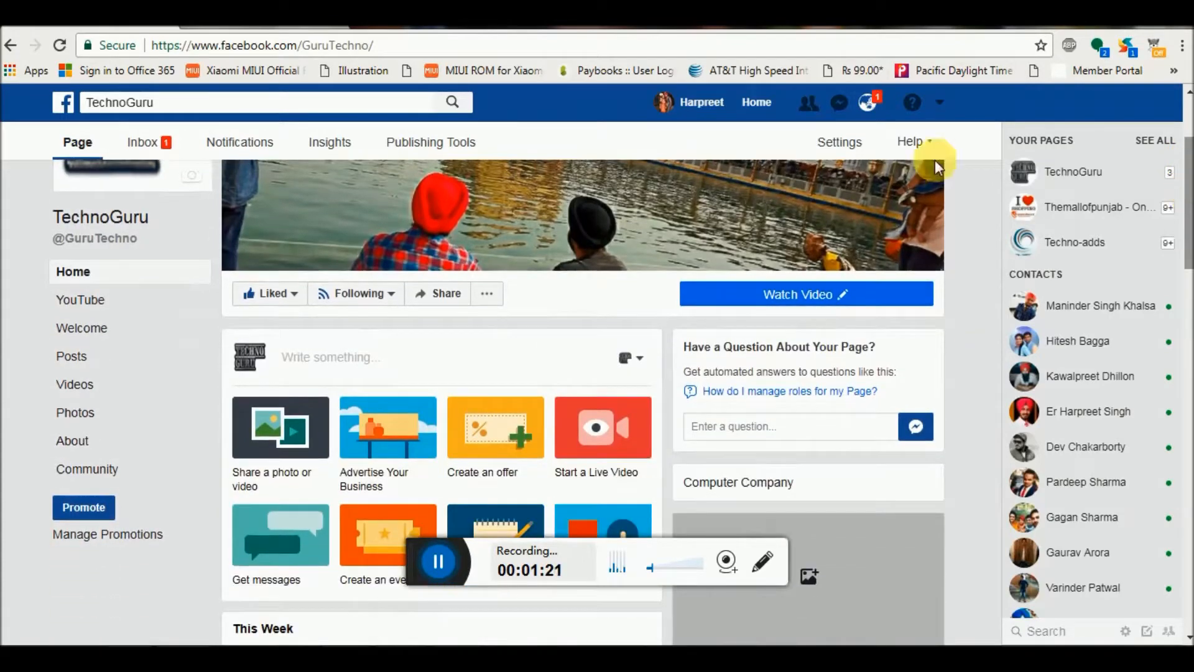
- Open the TechnoGuru page's YouTube section and browse its featured video and video gallery
click(81, 302)
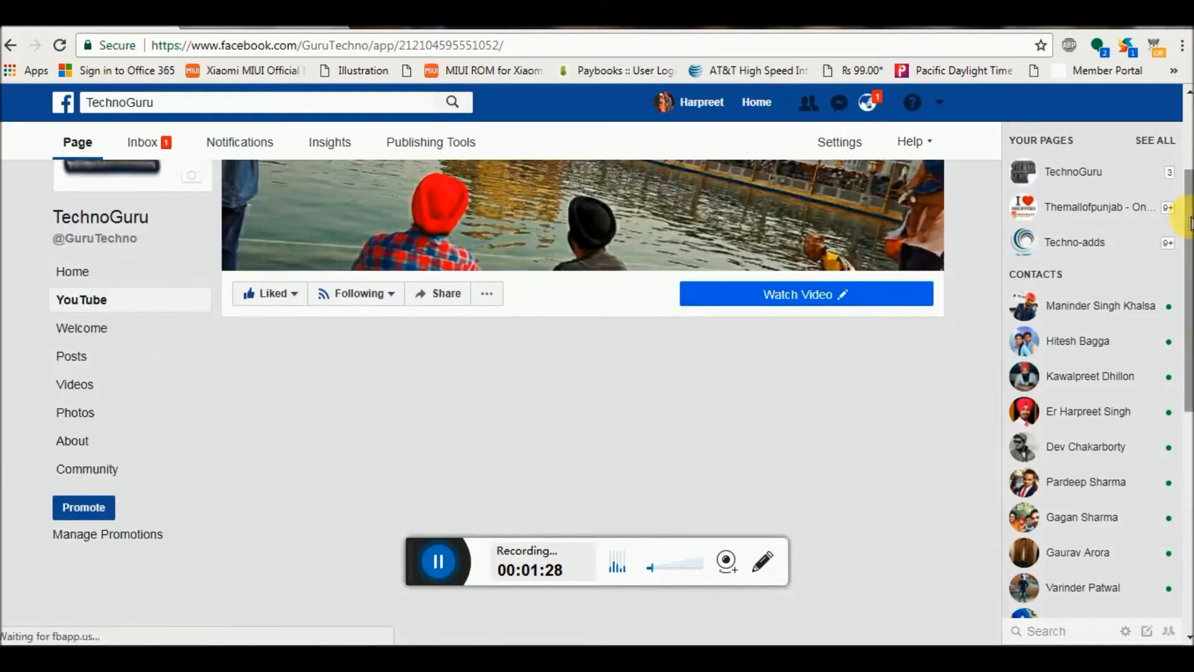
drag(1190, 212, 1188, 236)
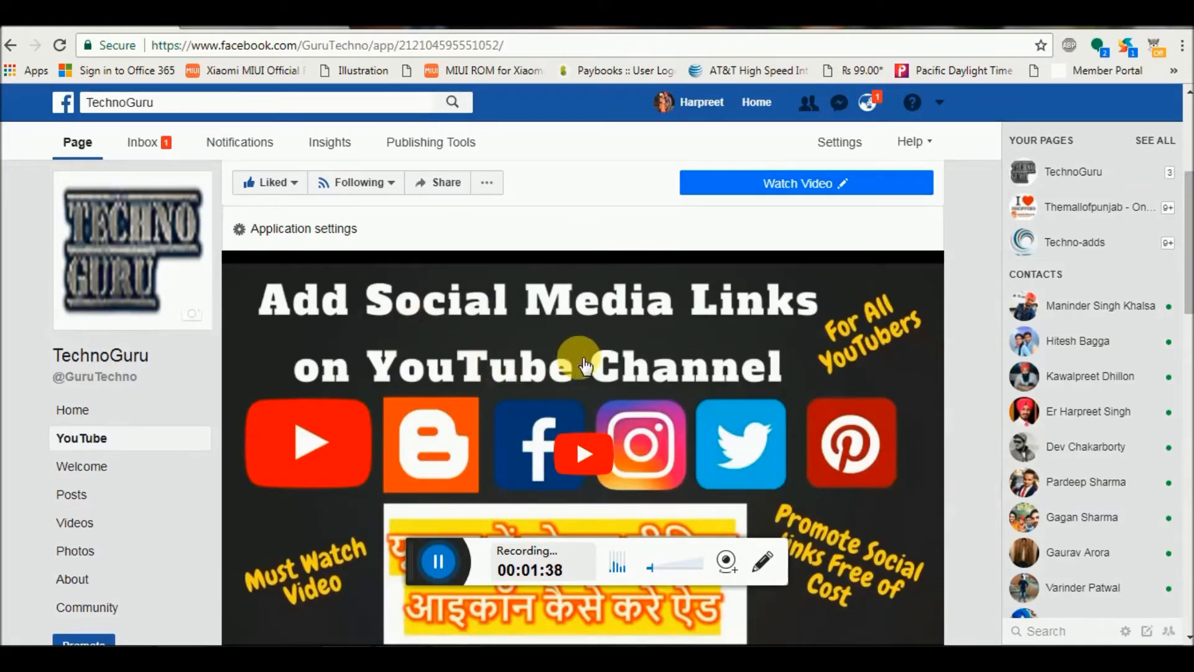
drag(1190, 245, 1188, 542)
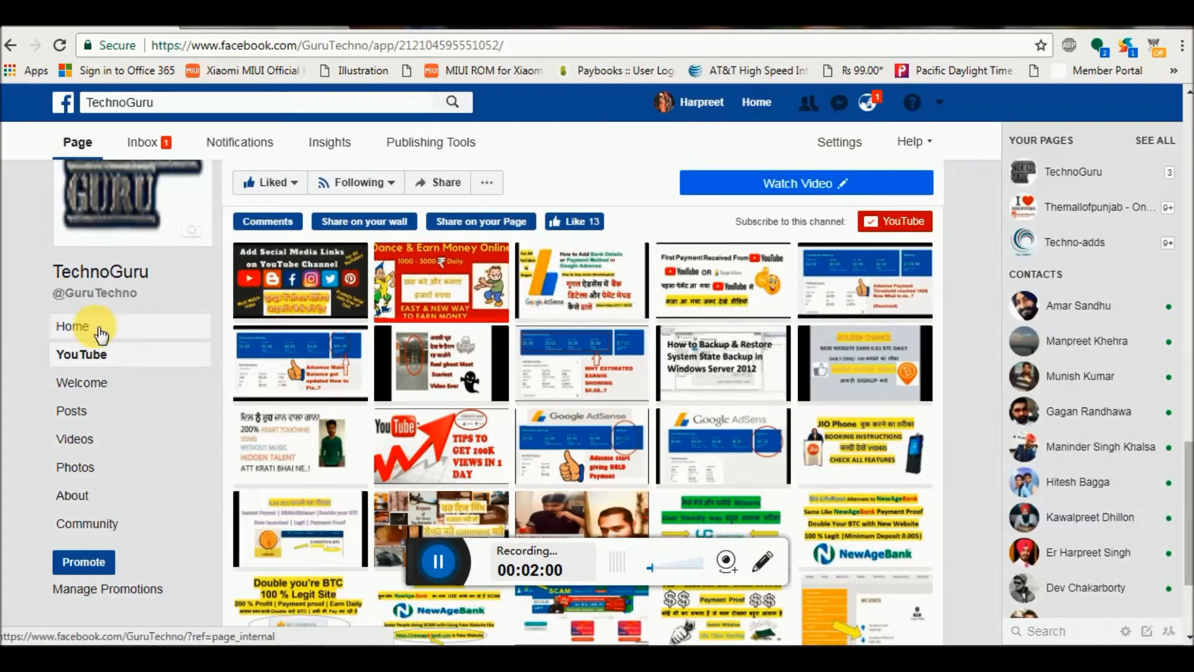
- Go back to the TechnoGuru page's Home section, test its Watch Video button, and return to the Facebook page
click(93, 324)
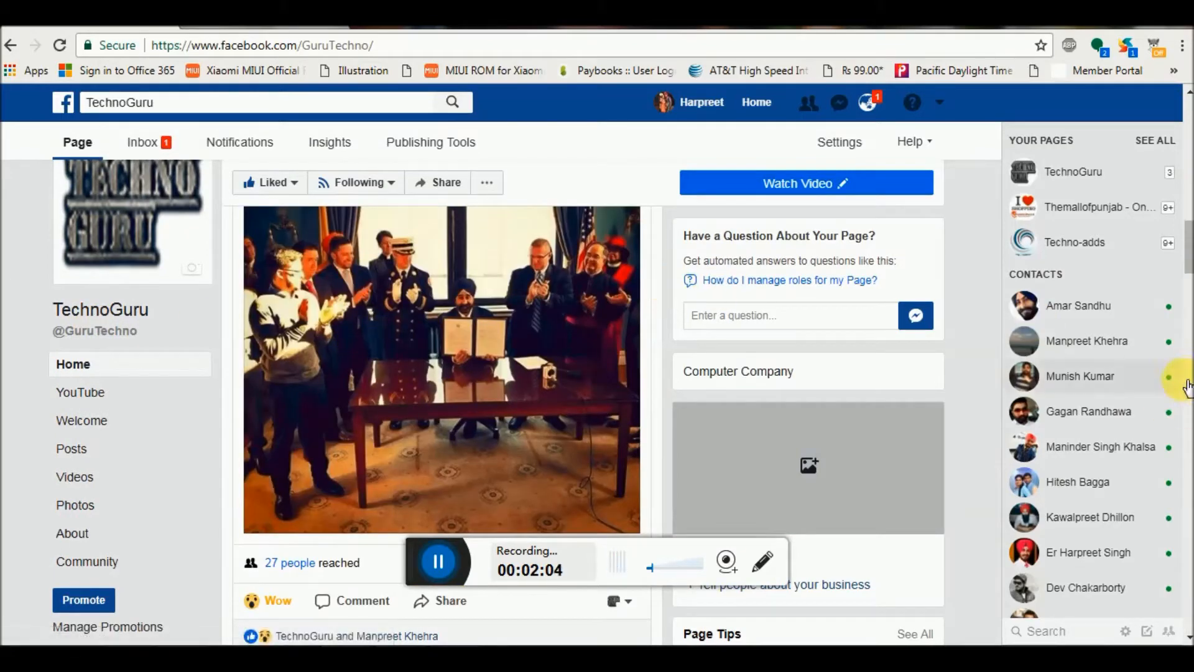
drag(1186, 265, 1180, 138)
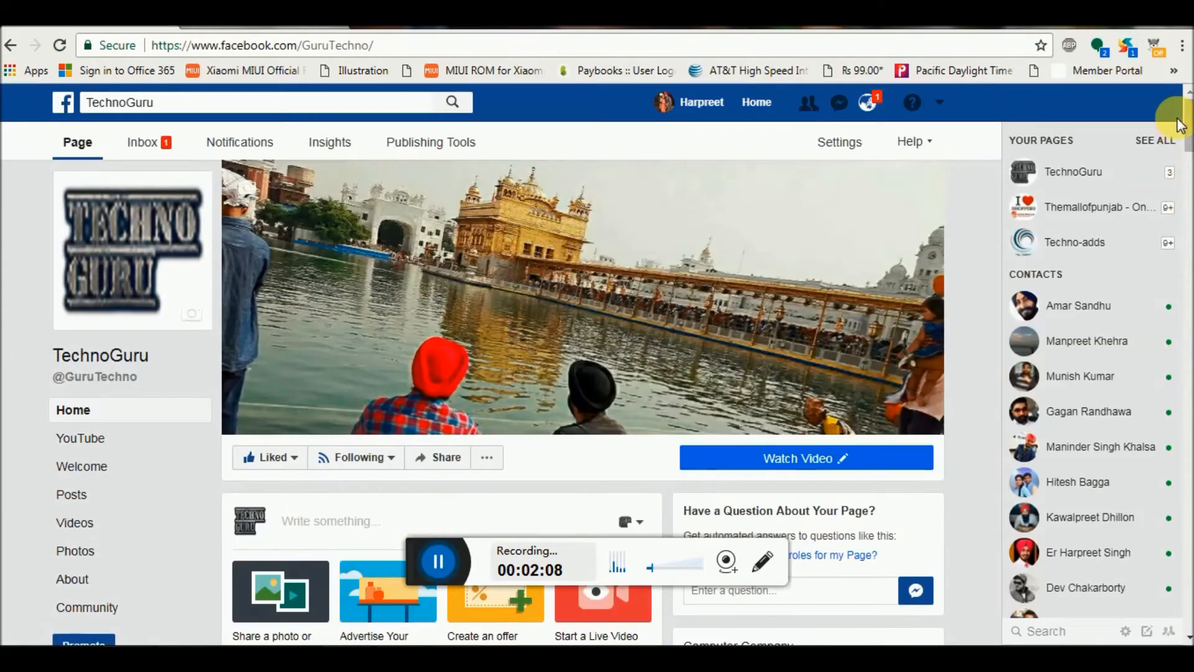
mouse_move(762, 457)
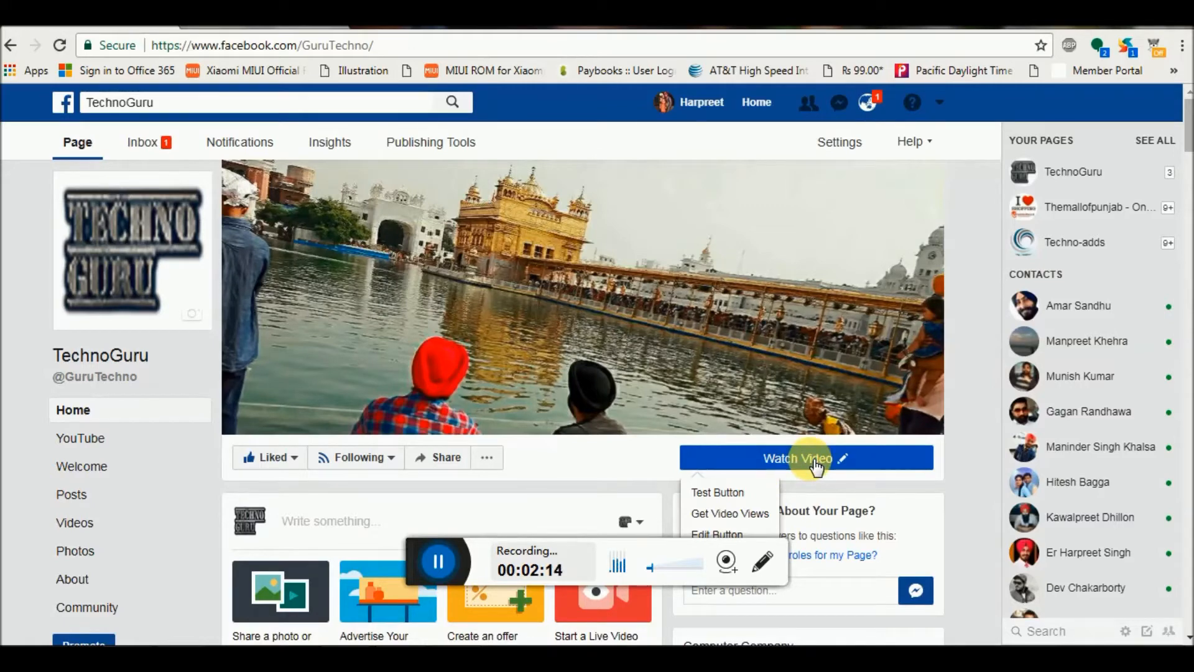
click(737, 494)
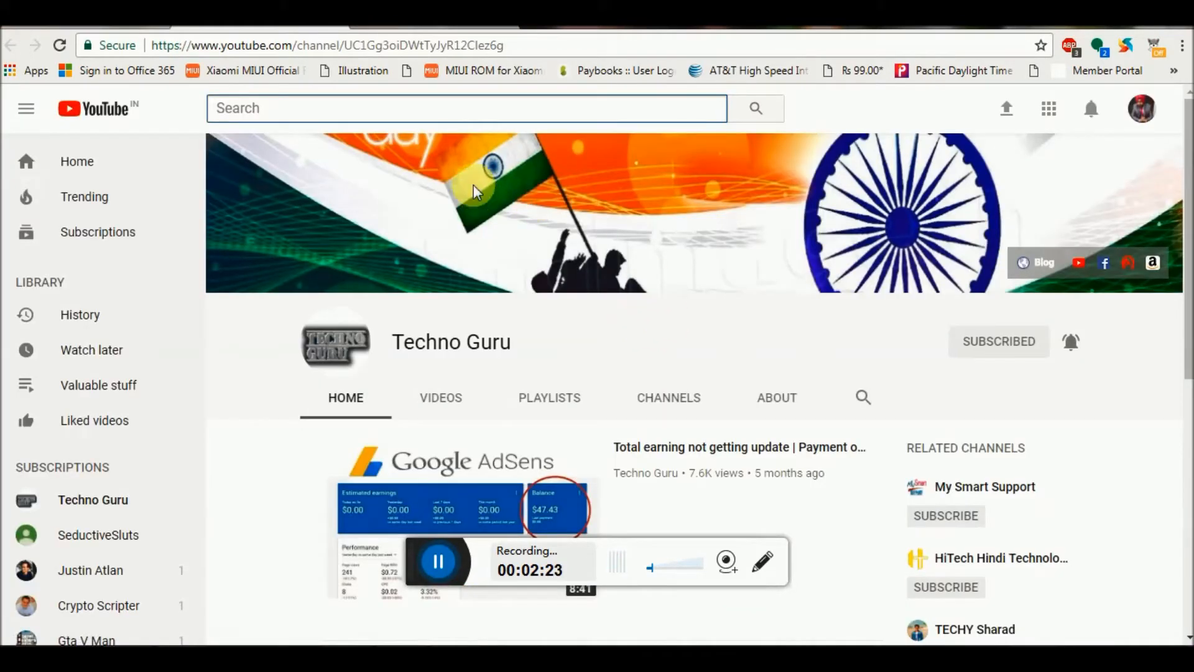
click(332, 15)
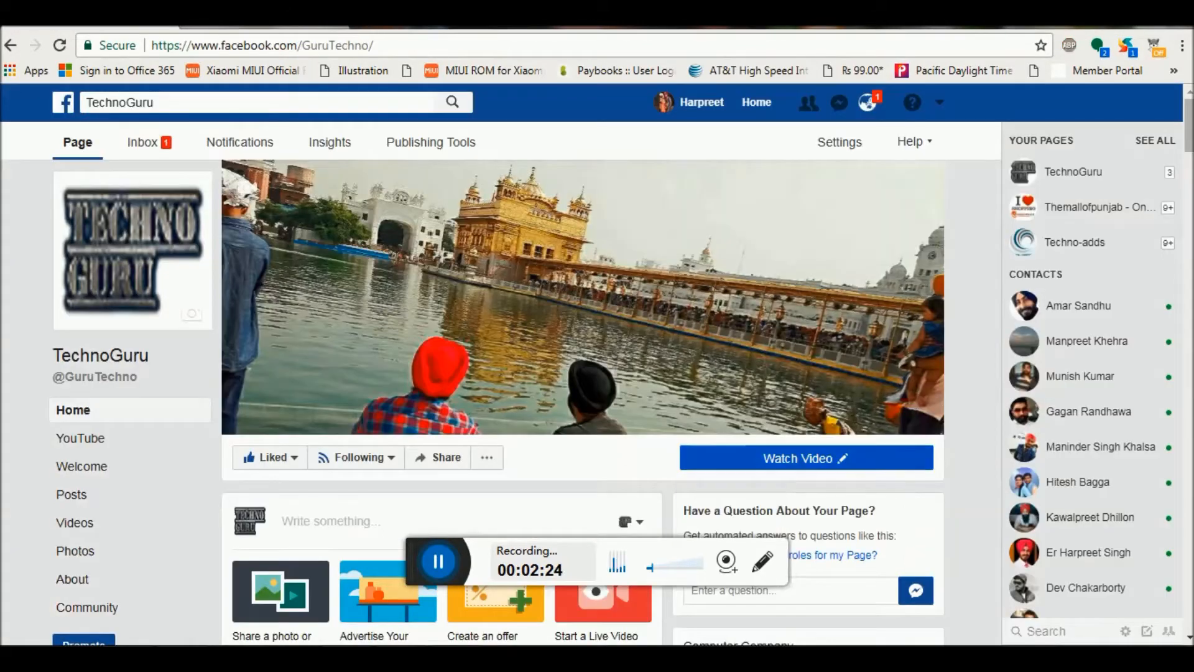
- Open the Techno-adds page and start editing its Shop Now button
click(937, 102)
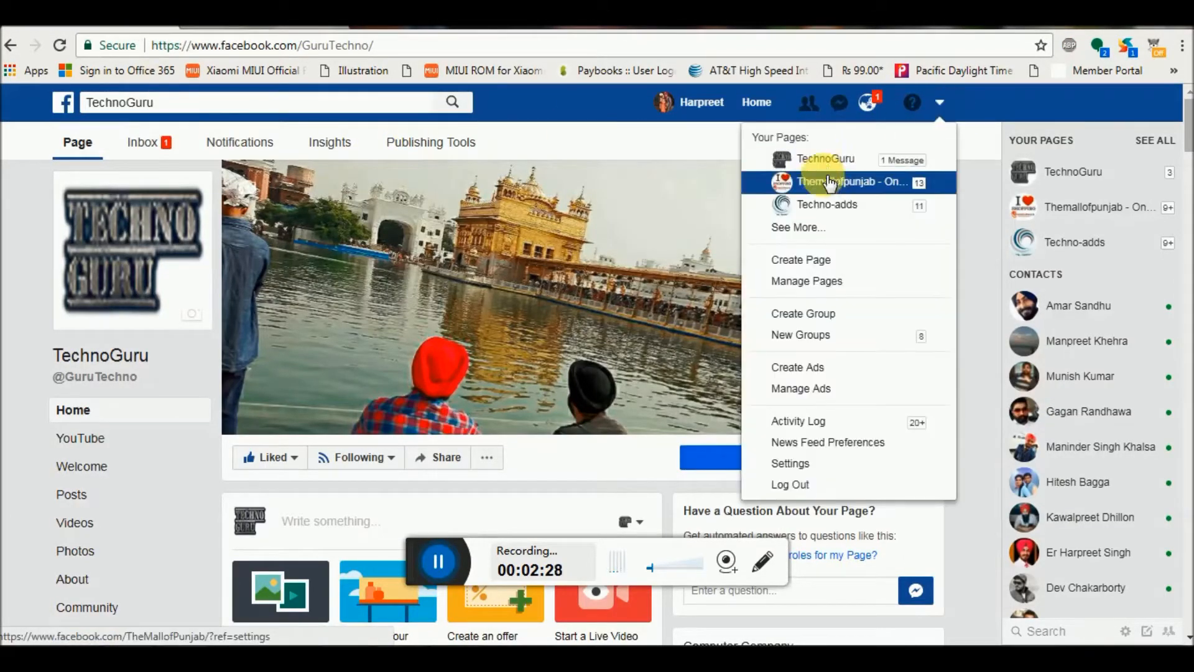
click(825, 213)
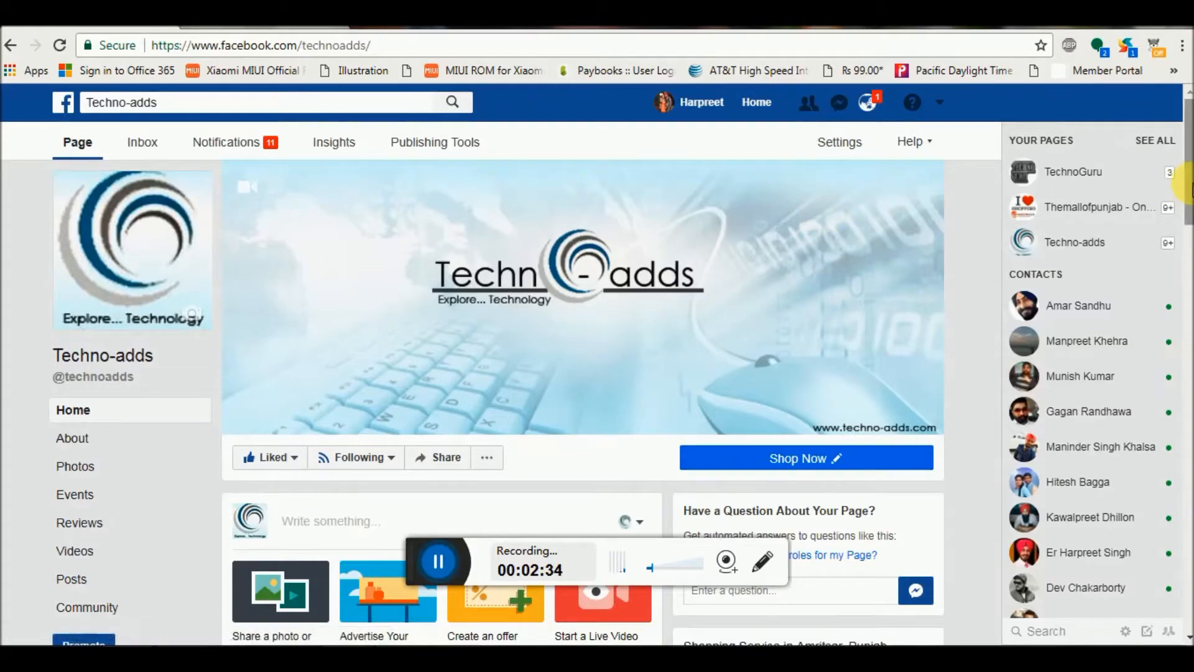
scroll(1188, 208, down, 1)
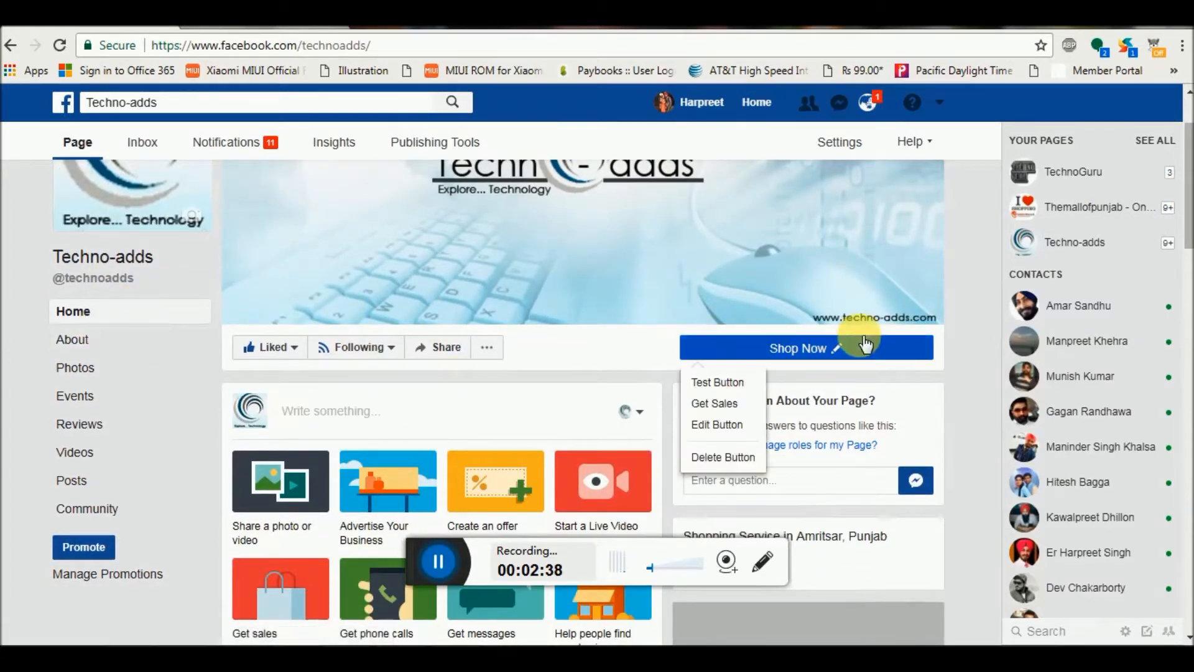
mouse_move(789, 341)
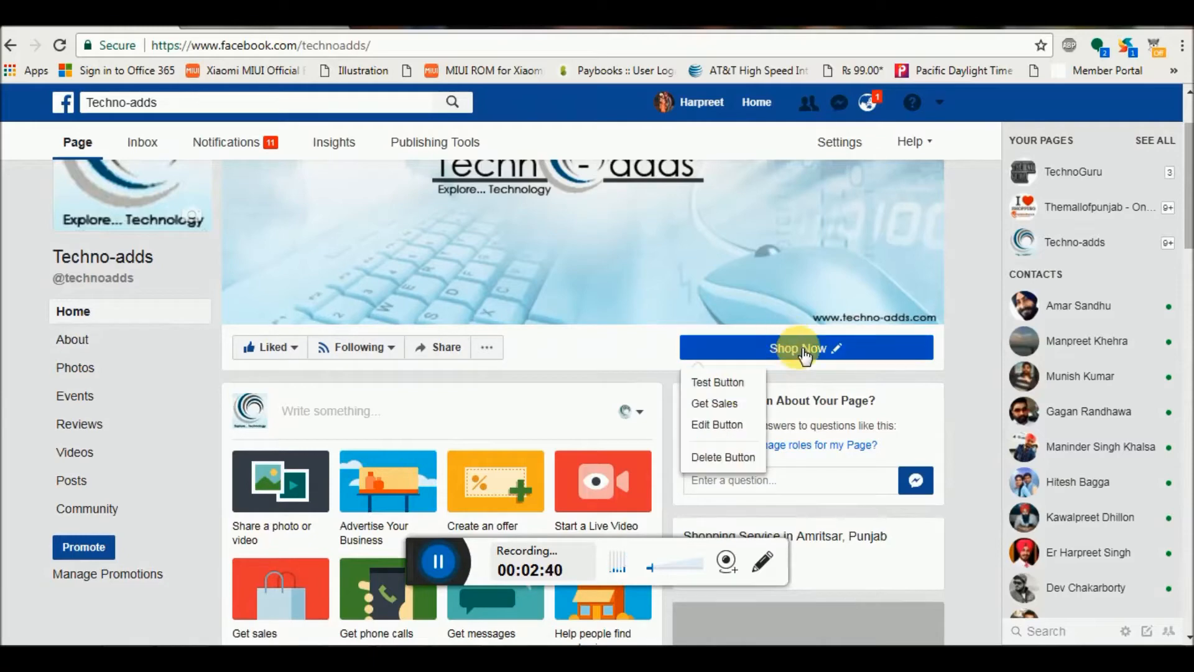
click(725, 421)
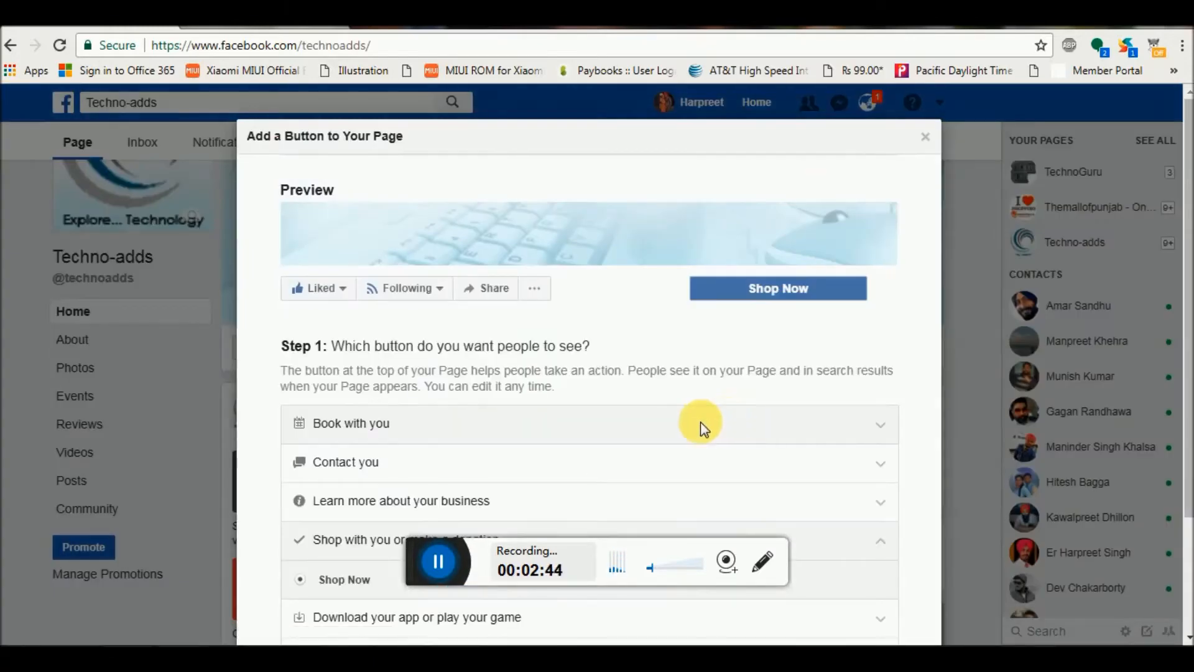
- Keep Shop Now as the button type and choose Website Link as its destination
drag(1188, 257, 1186, 328)
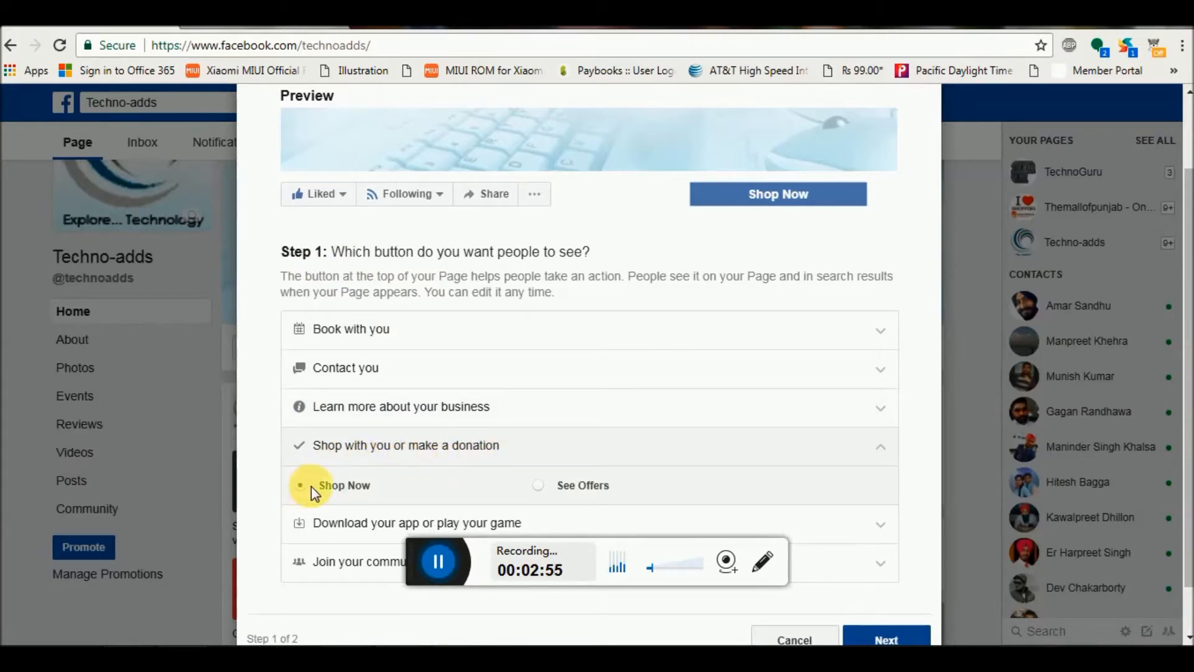
click(890, 640)
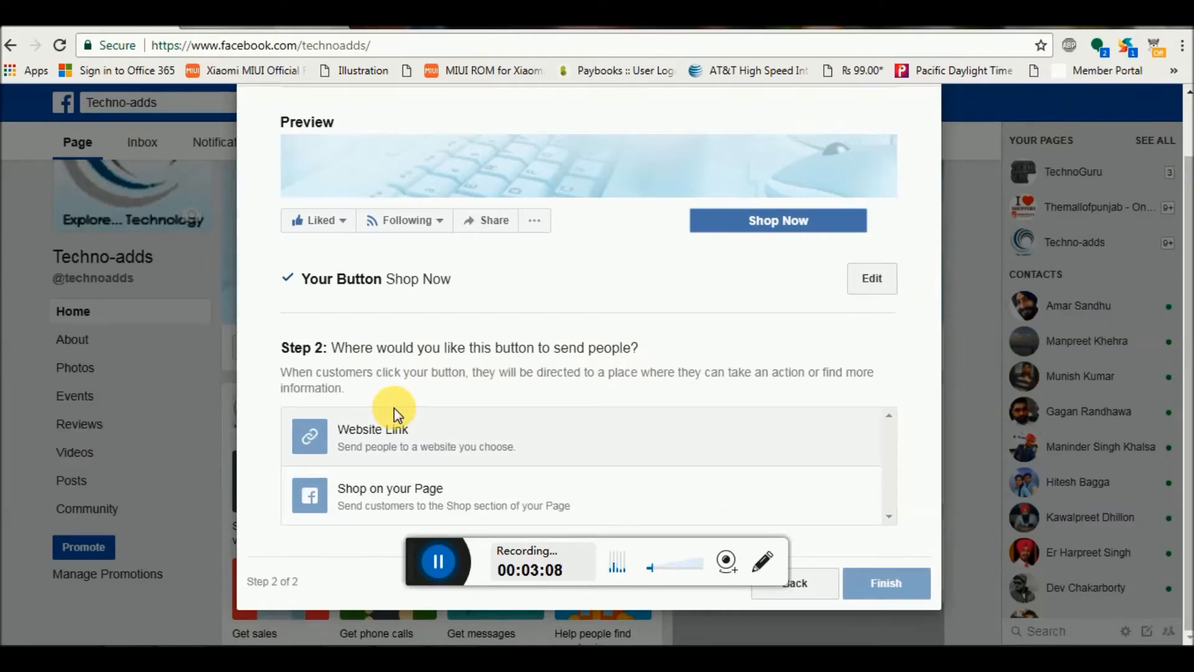
click(309, 435)
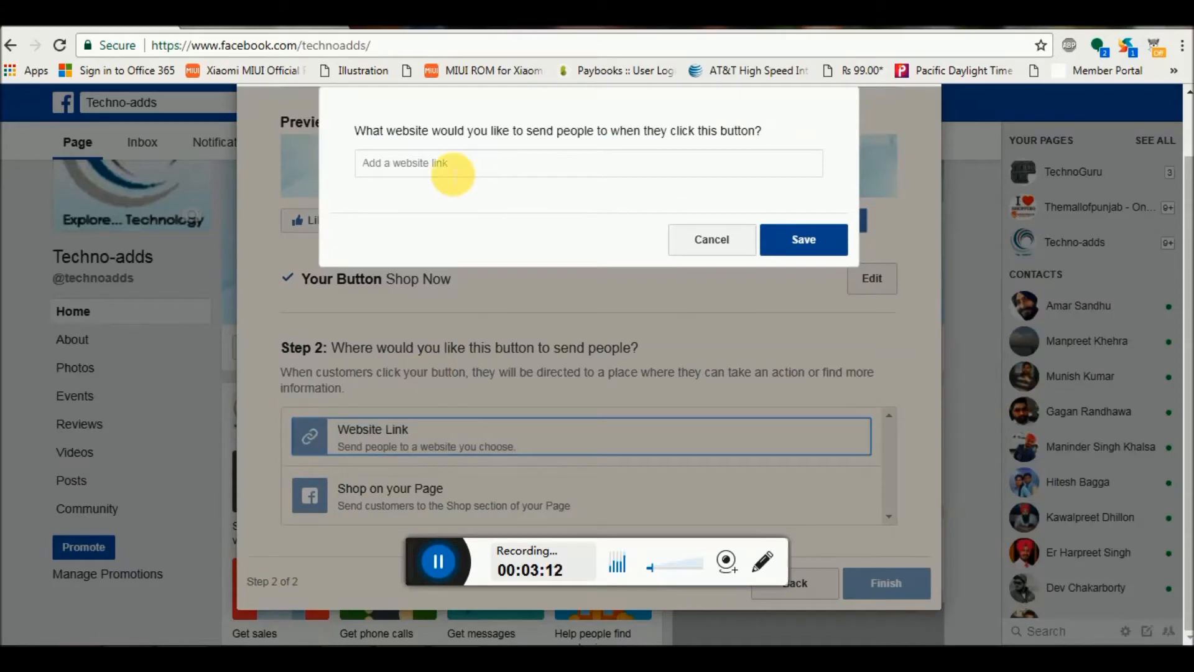
- Copy the Techno Guru YouTube channel's URL from the other browser window and return to the Facebook button setup
click(409, 660)
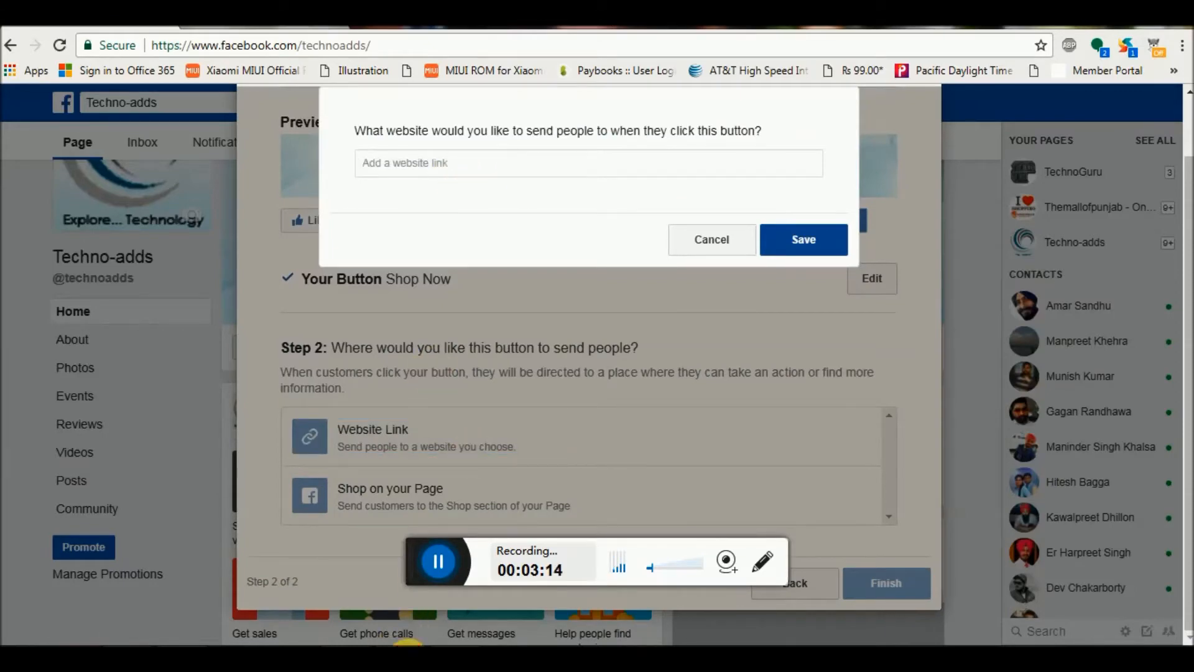
right_click(432, 53)
click(482, 107)
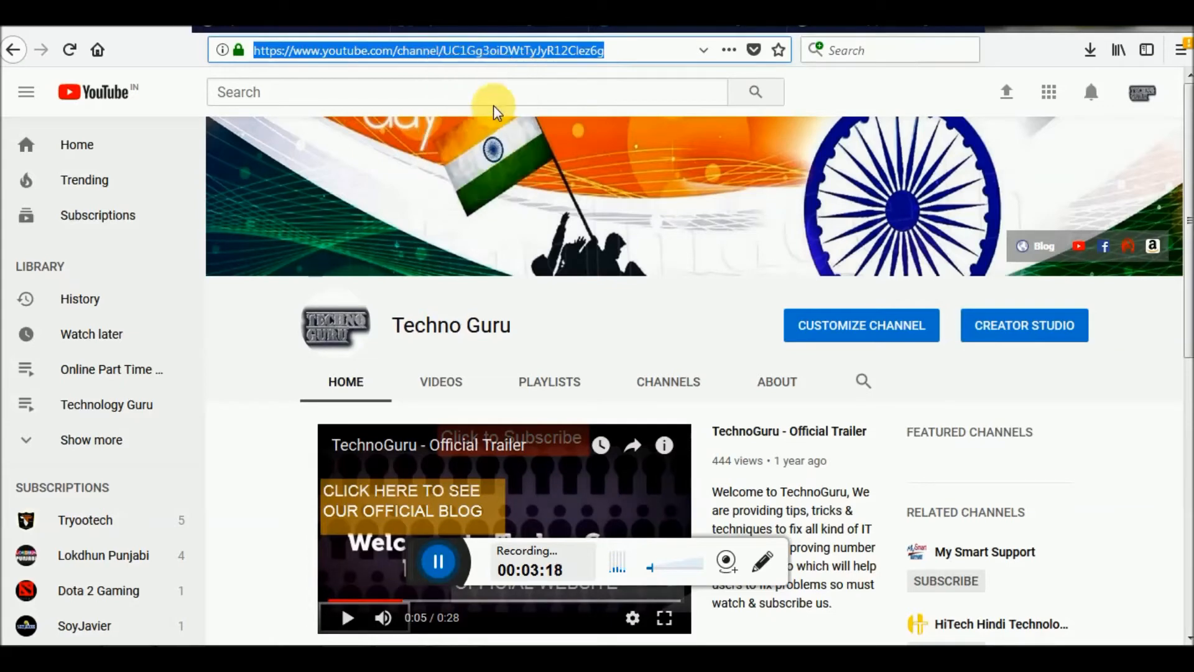
double_click(616, 52)
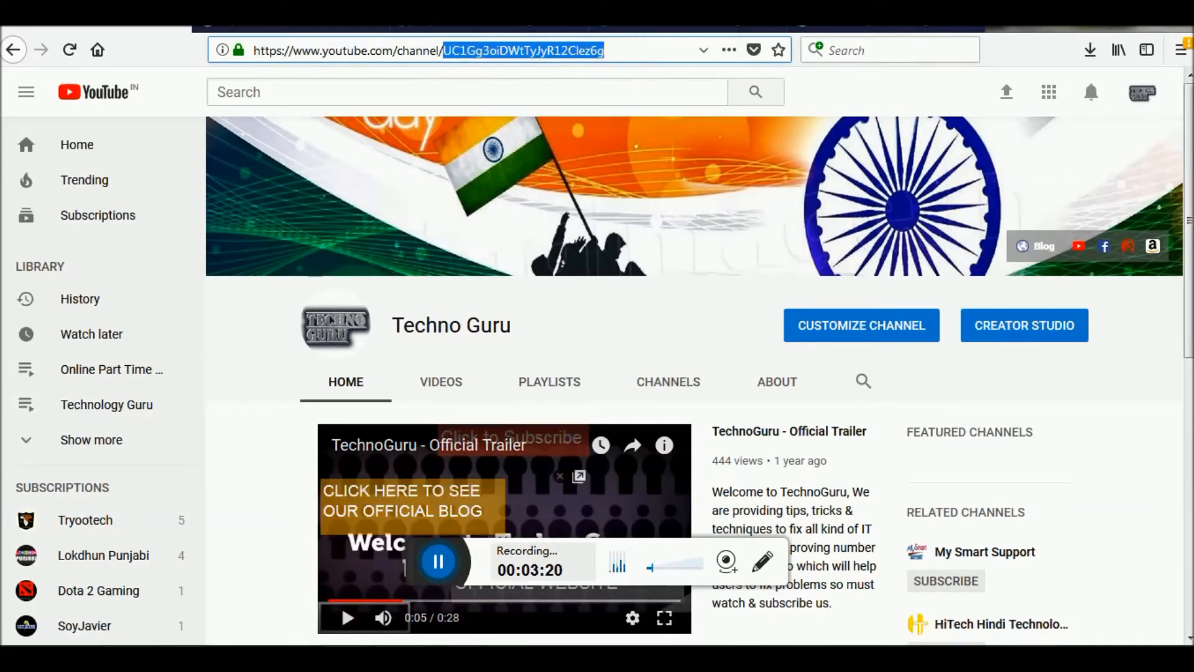
key(alt+Tab)
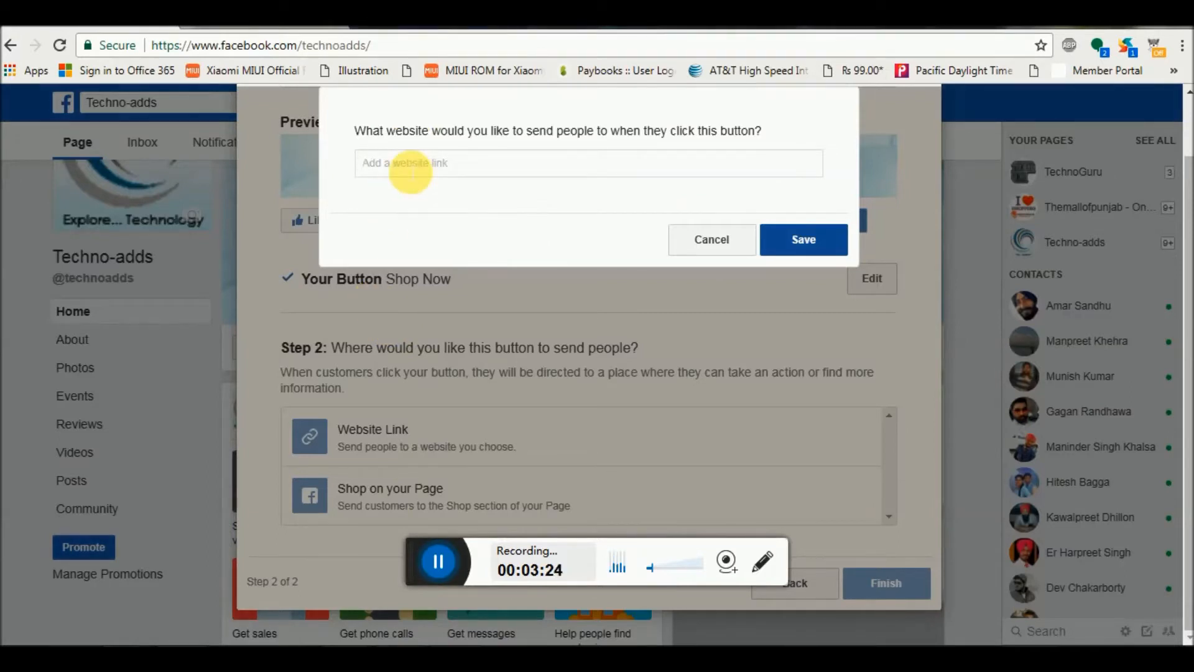
text(https://www.youtube.com/channel/UC1Gg3oiDWtTyJyR12Clez6g)
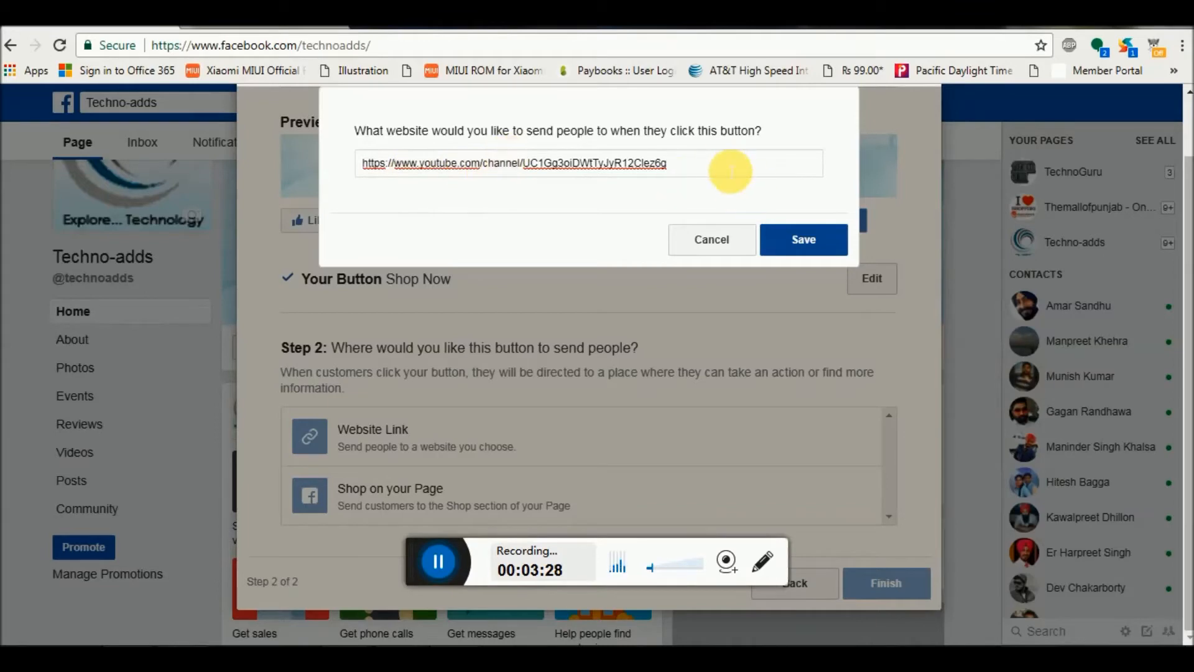
click(802, 243)
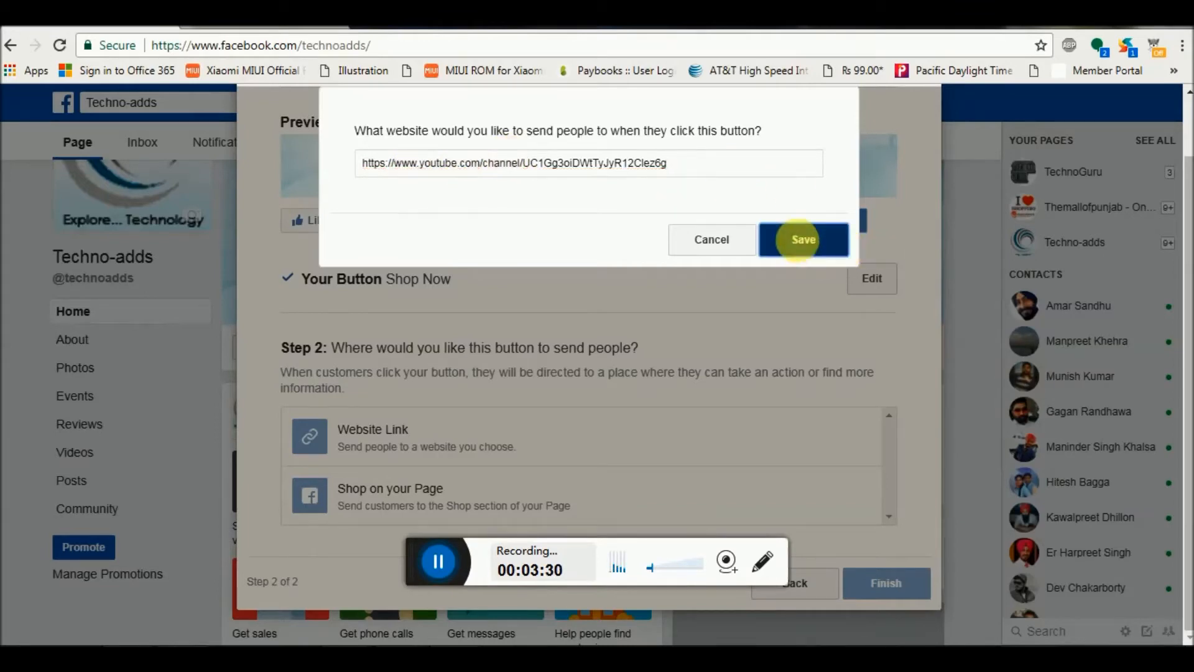
click(878, 527)
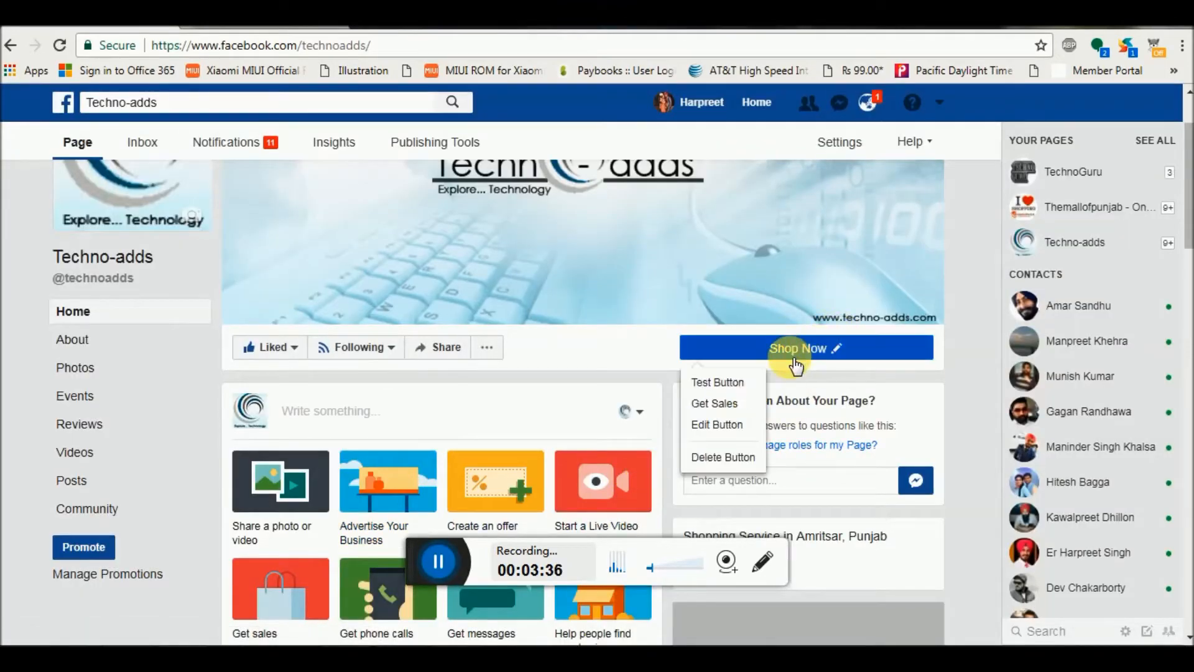
- Reopen the Shop Now button's setup to review its destination and button type options, and leave without making changes
mouse_move(803, 346)
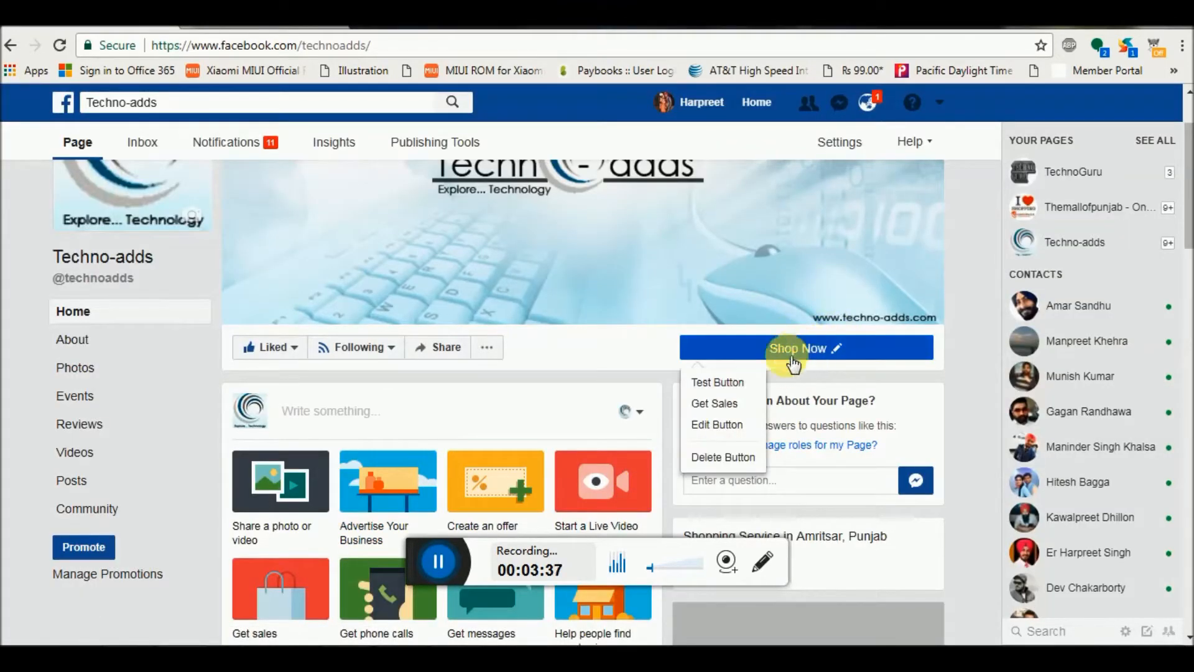
click(717, 423)
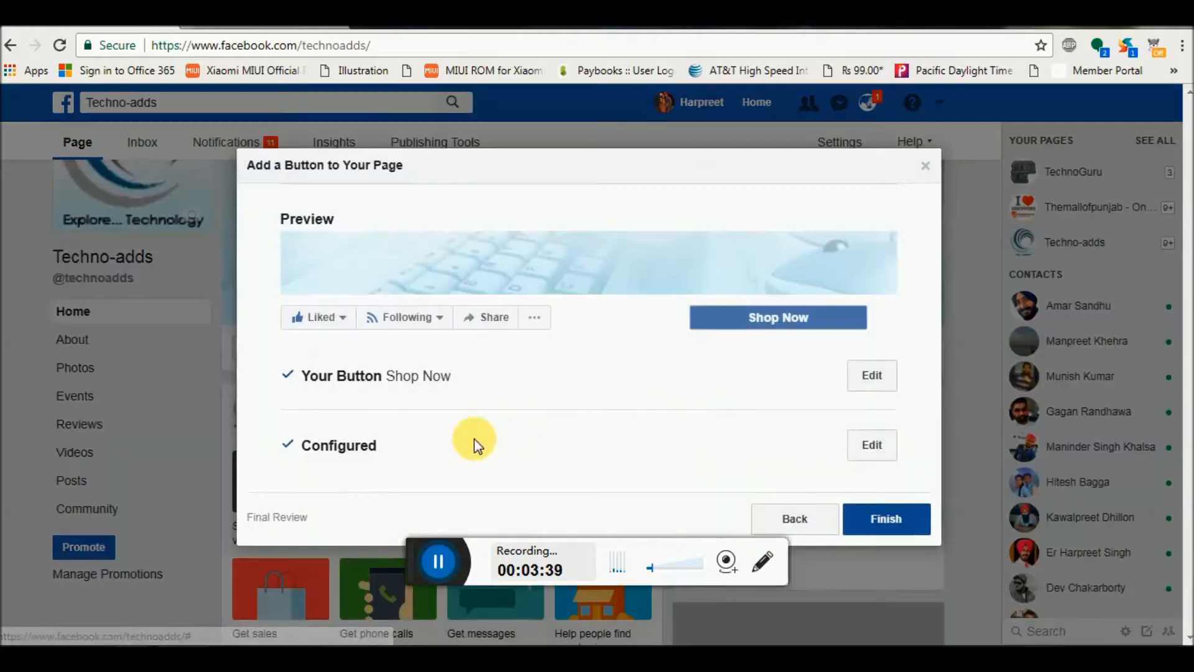
click(872, 445)
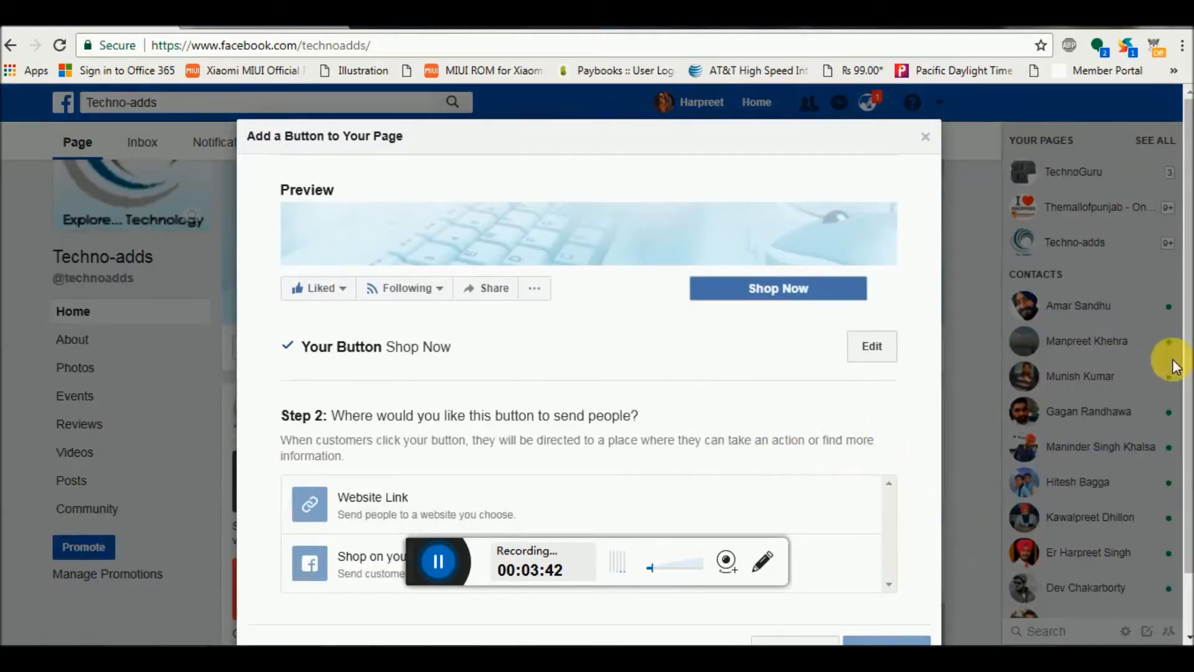
drag(1188, 346, 1193, 414)
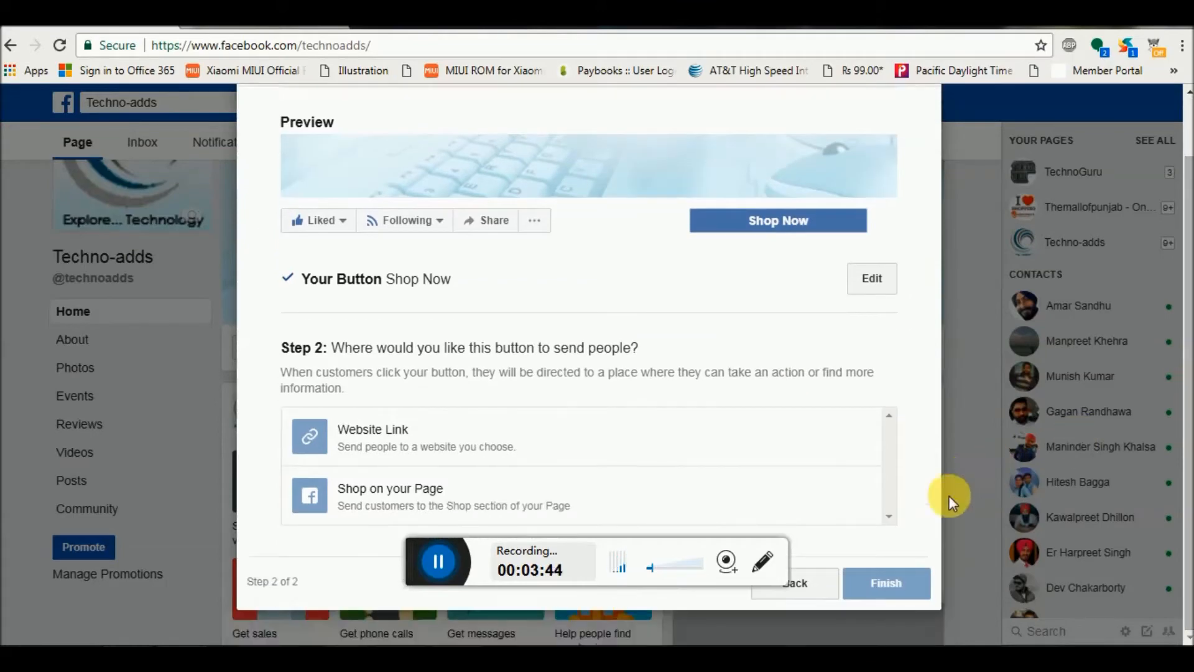
click(796, 590)
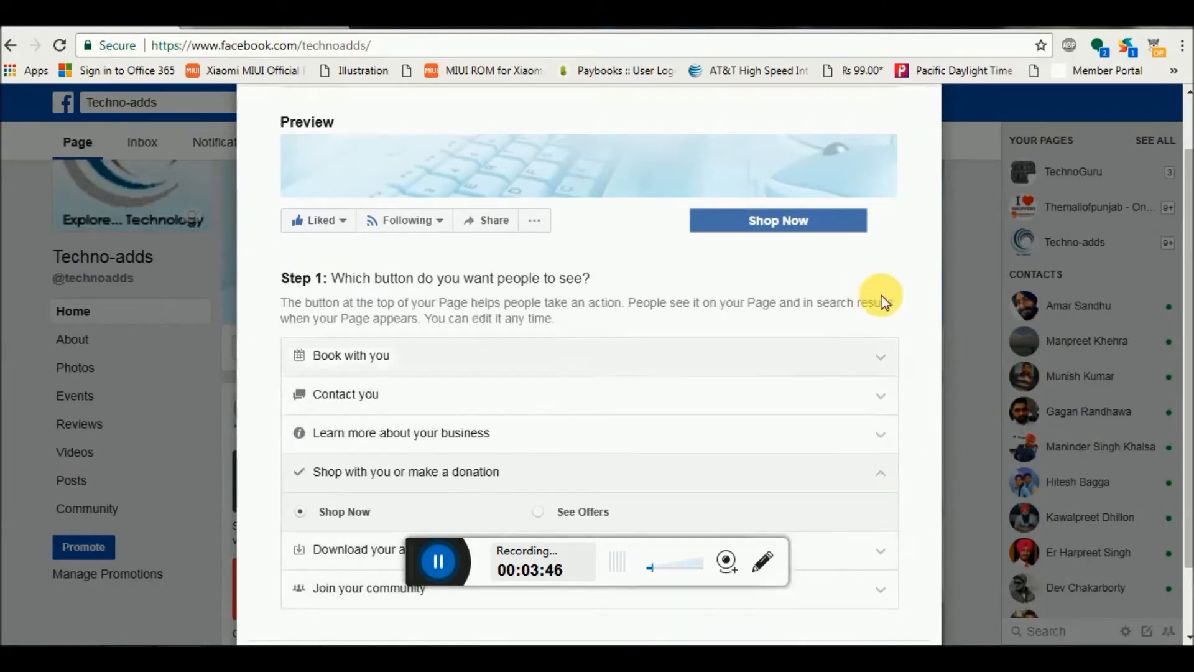
drag(1189, 370, 1189, 500)
click(808, 588)
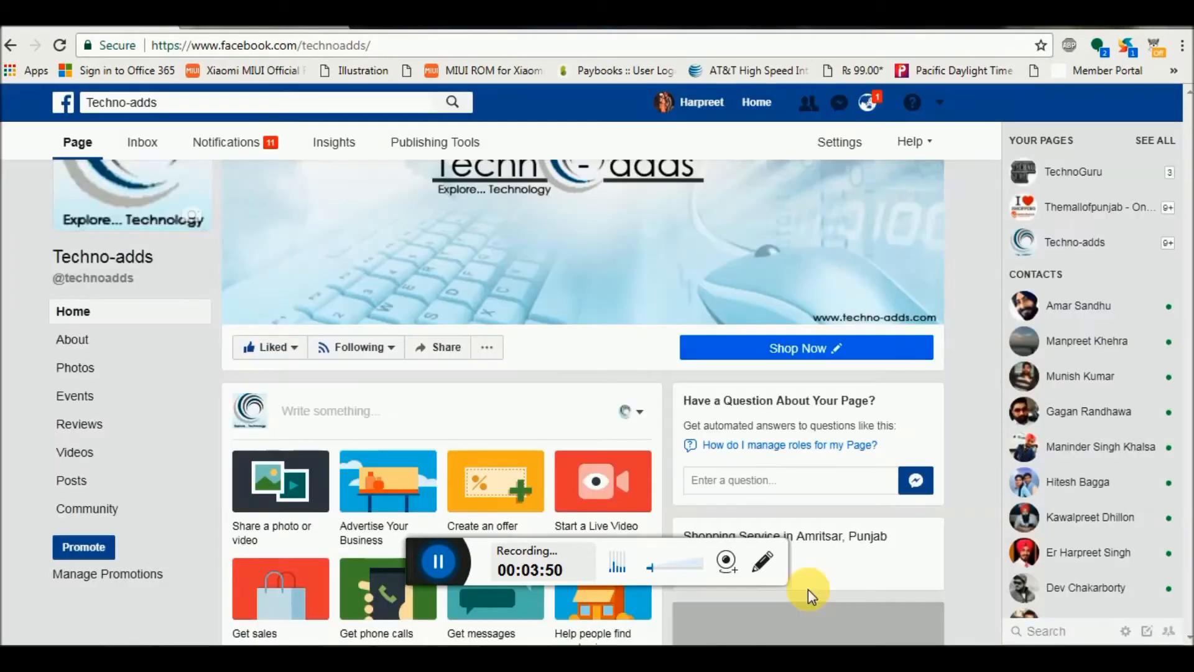
- Test the Techno-adds page's Shop Now button
mouse_move(844, 350)
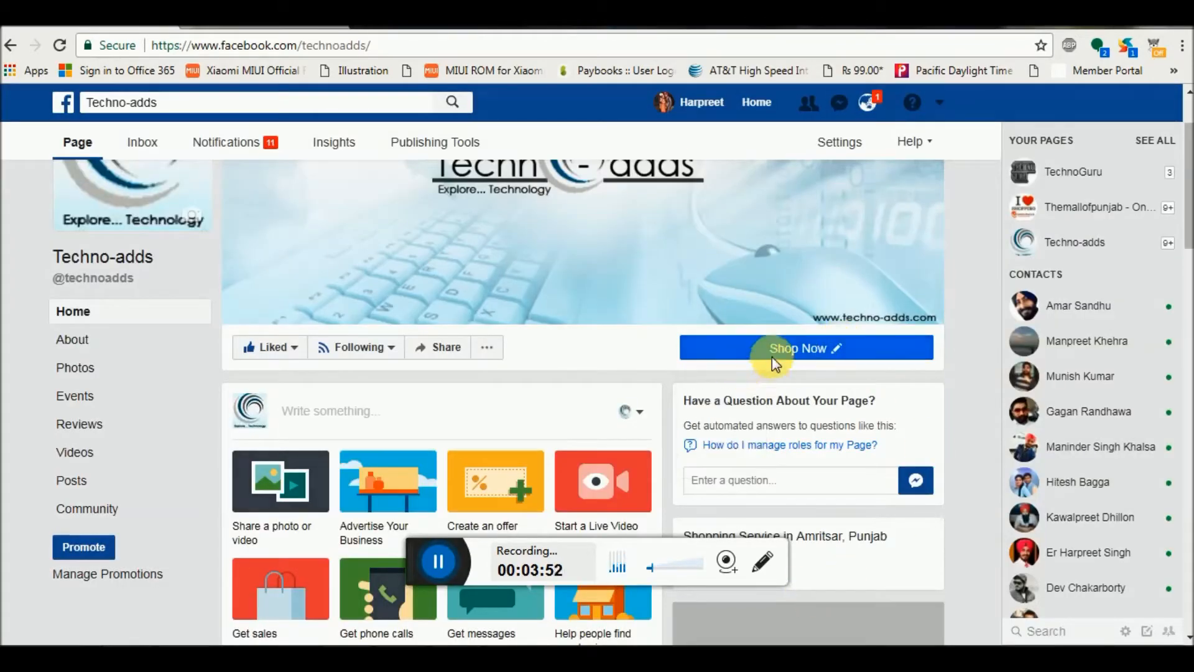
click(744, 384)
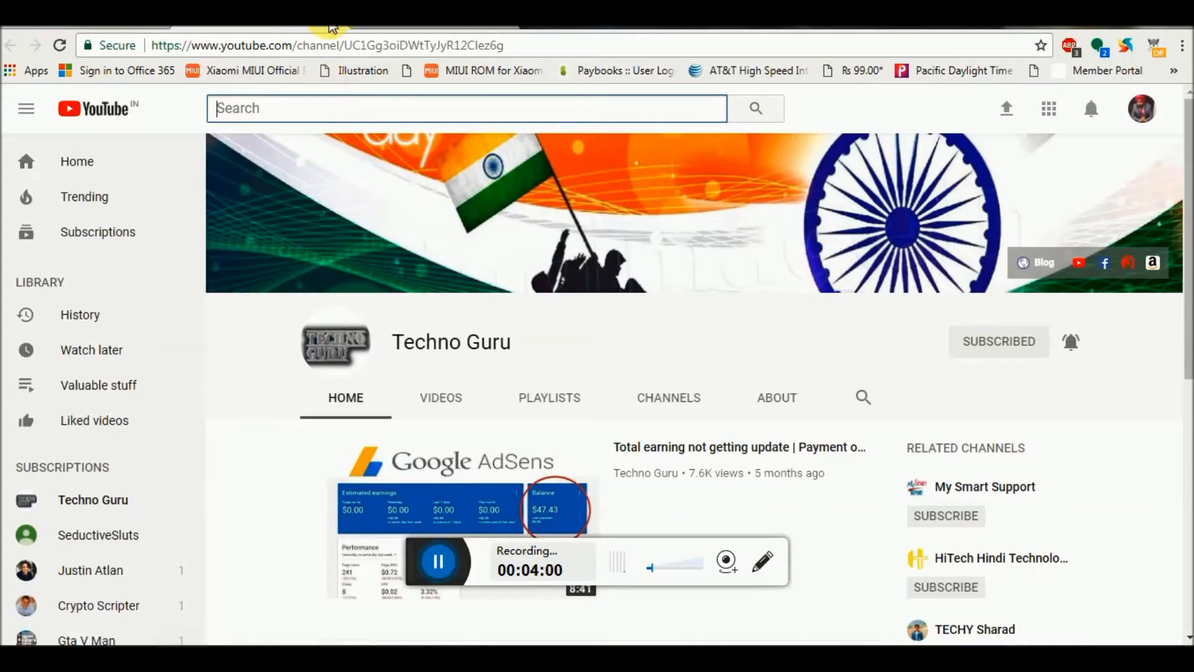
- Return to the Techno-adds Facebook page and view the Shop Now button's options
click(332, 28)
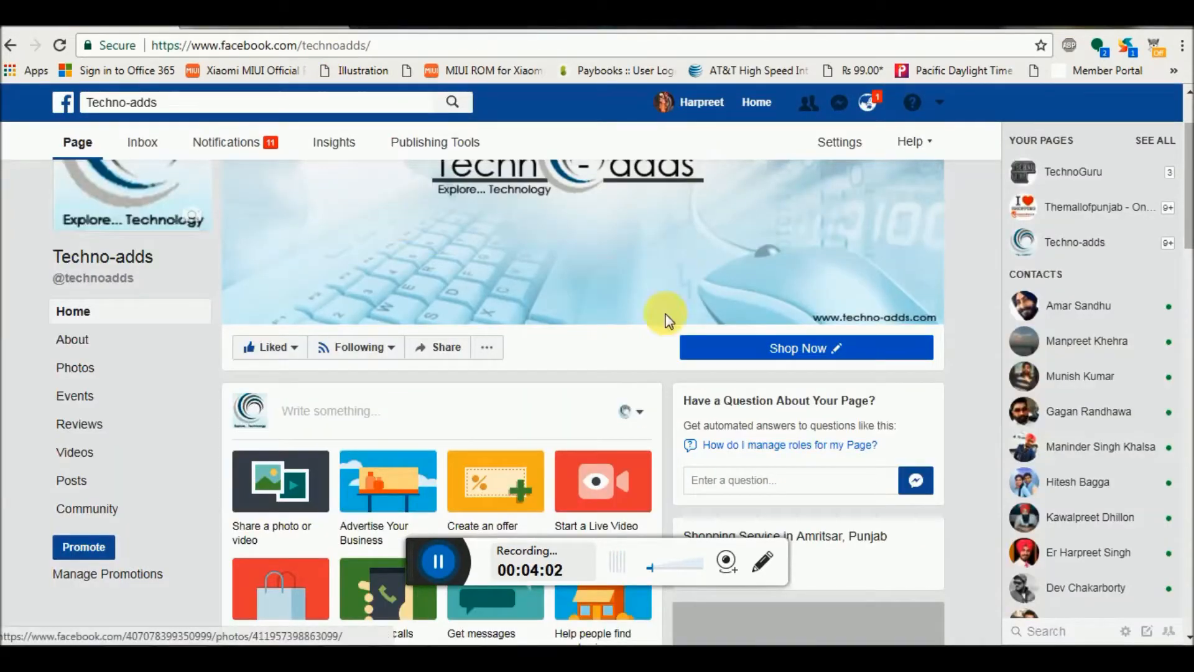
click(785, 347)
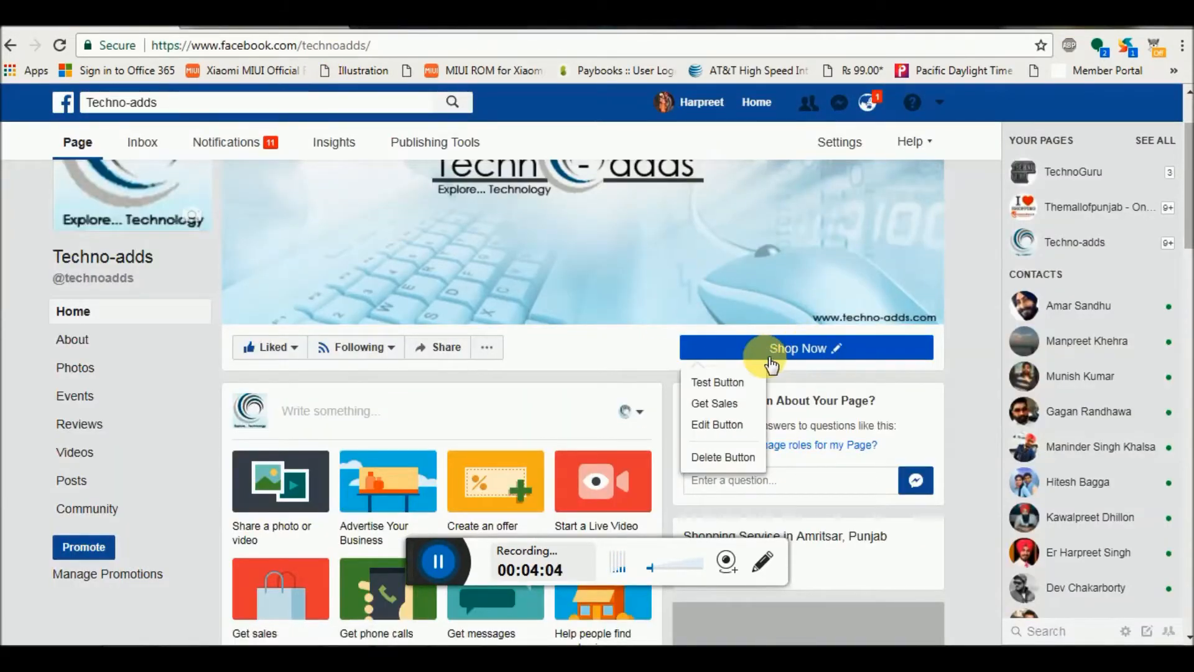
click(822, 360)
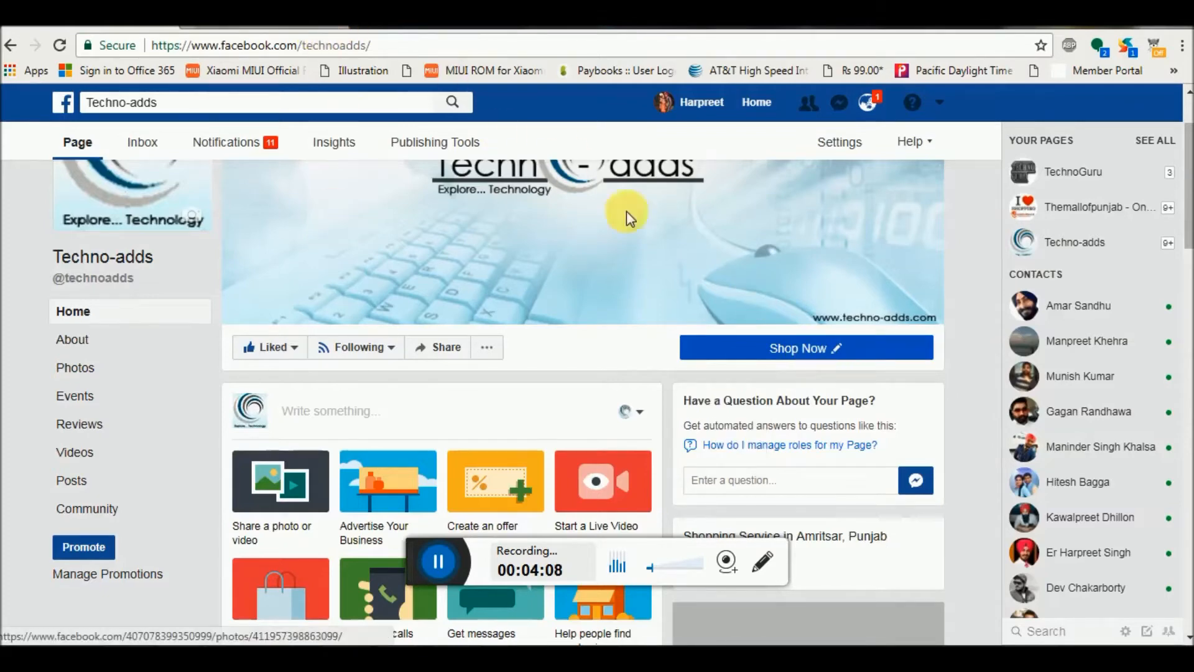
- Open the TechnoGuru page to view its Watch Video button's options, and go back to the Techno-adds page
click(940, 103)
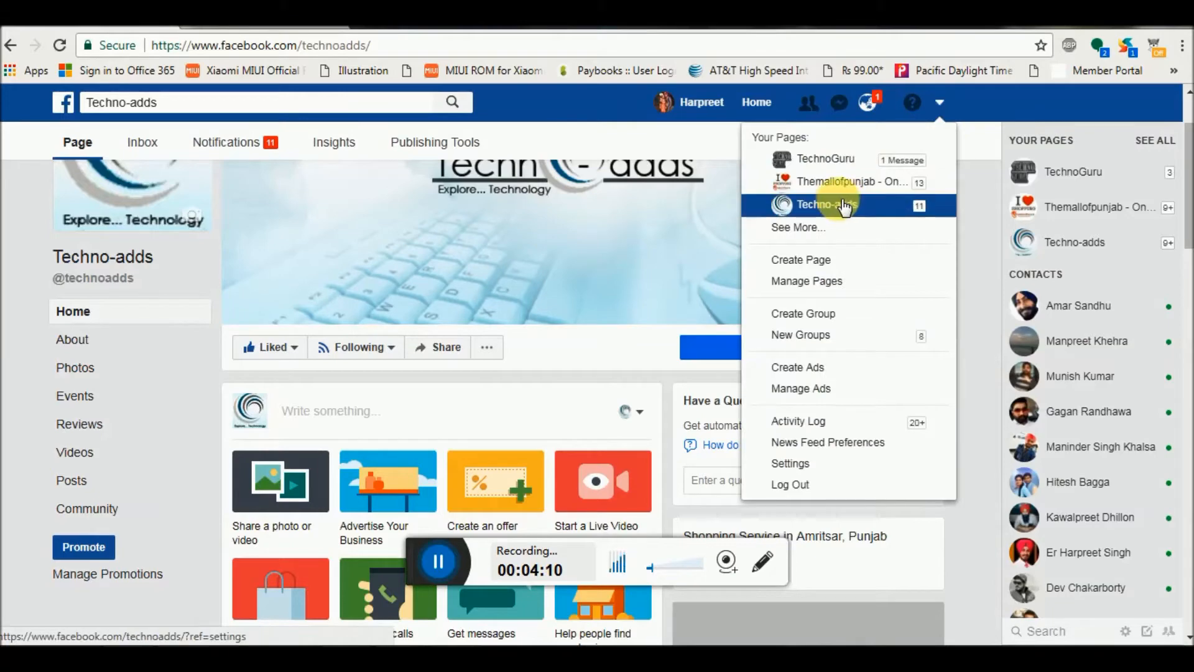
click(837, 163)
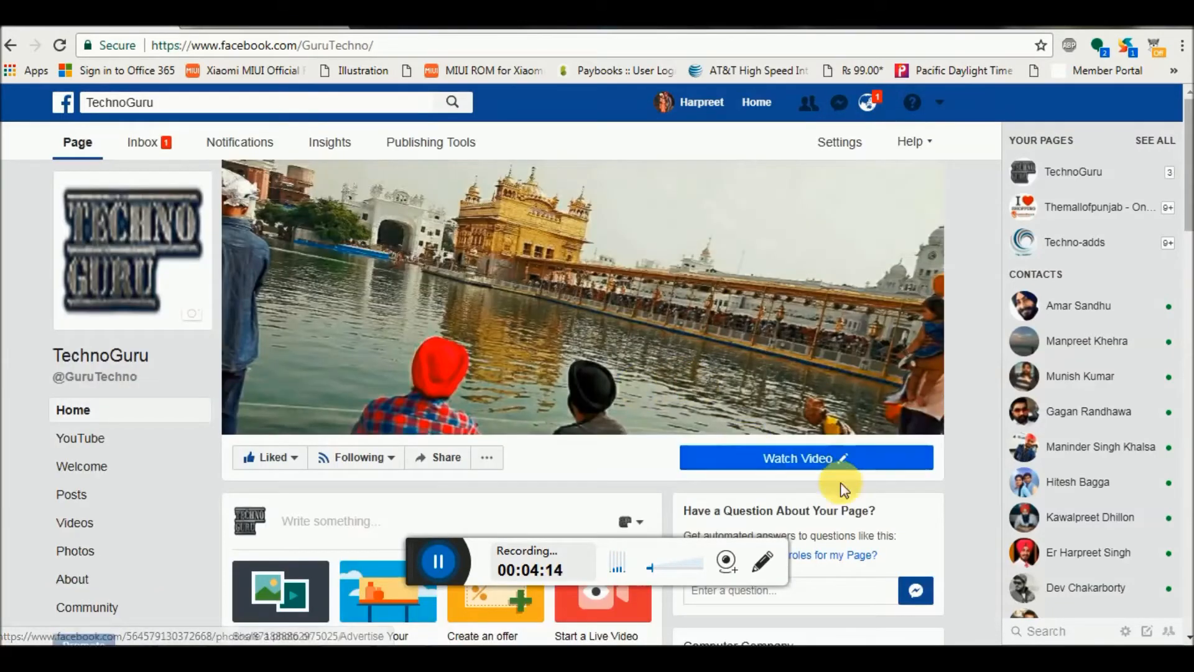
click(807, 473)
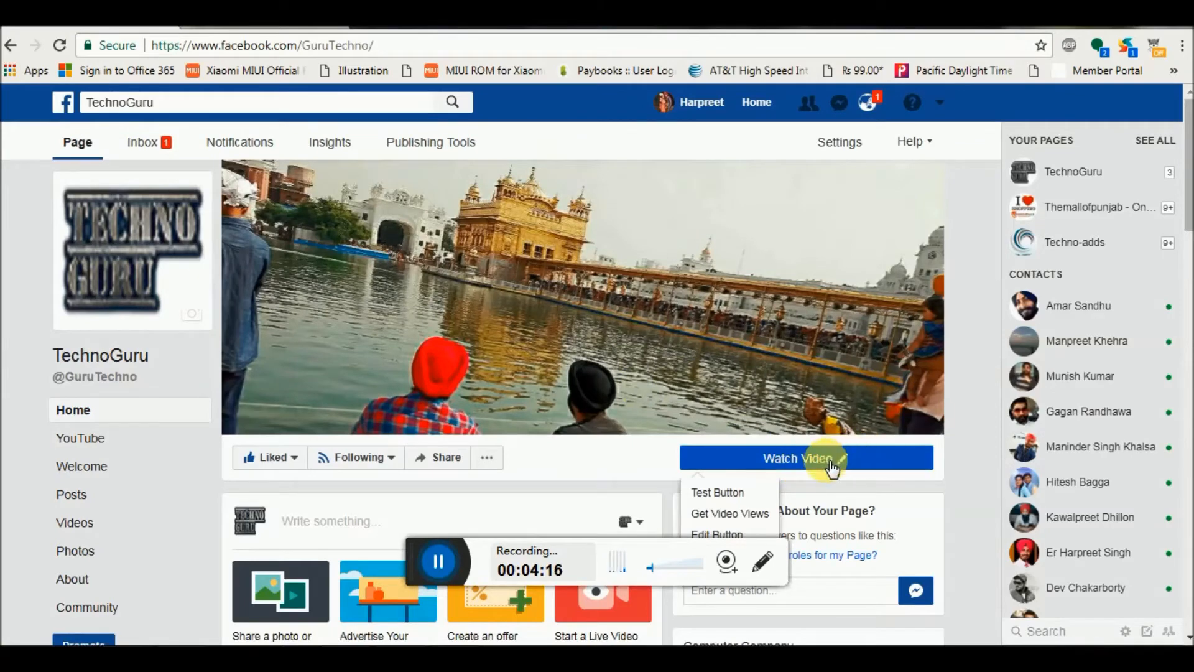
click(940, 103)
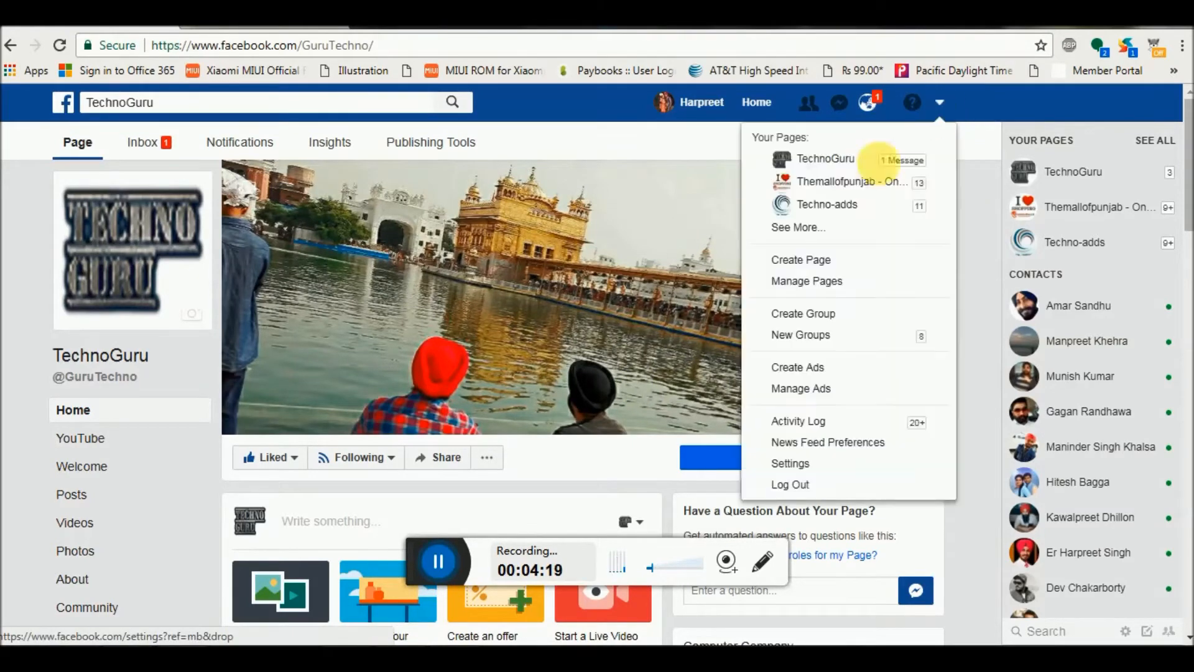
click(839, 208)
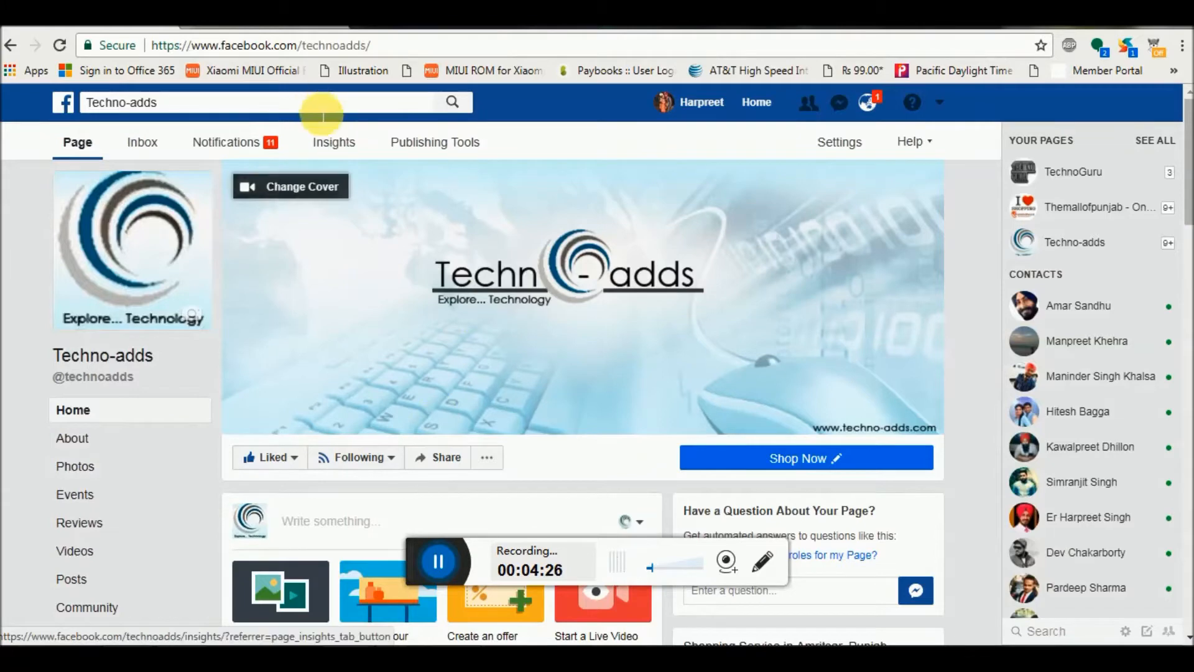
- Search Facebook for "youtube tab" and open the Youtube Tab app from the results
click(283, 112)
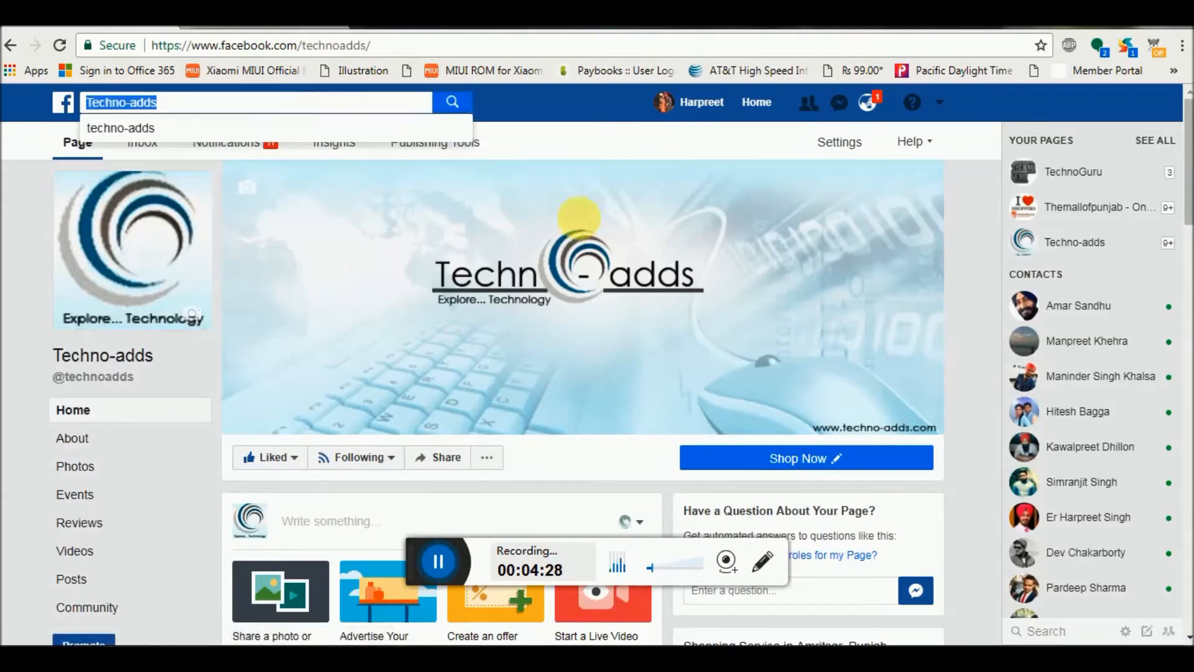
mouse_move(783, 467)
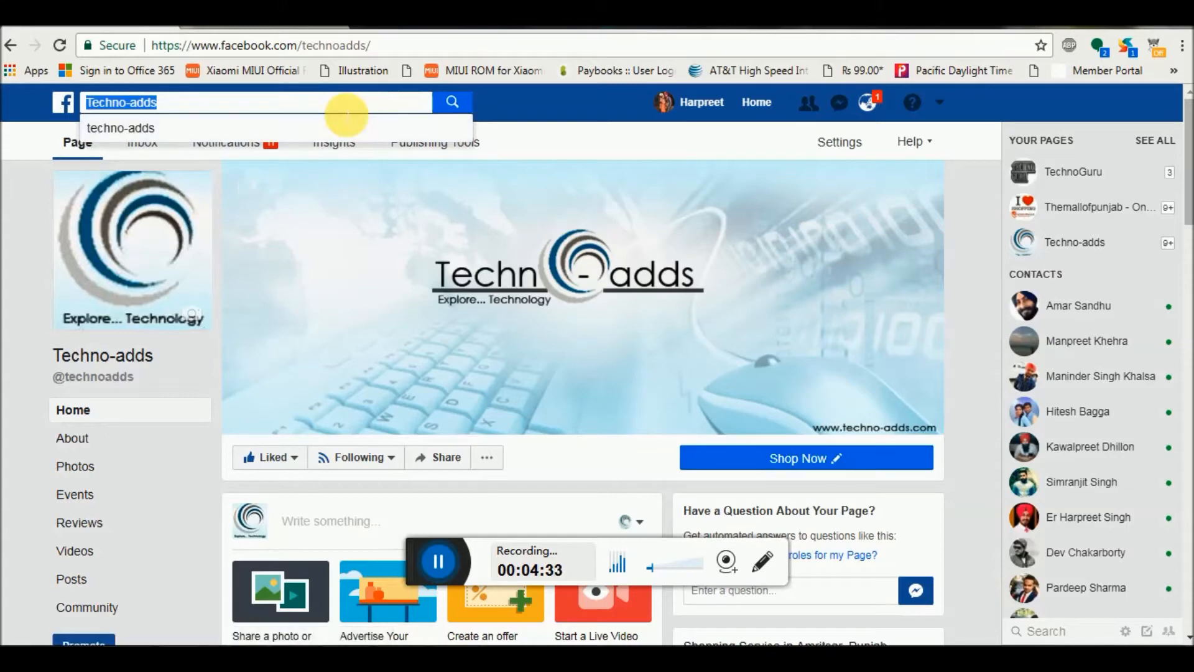
text(youtube)
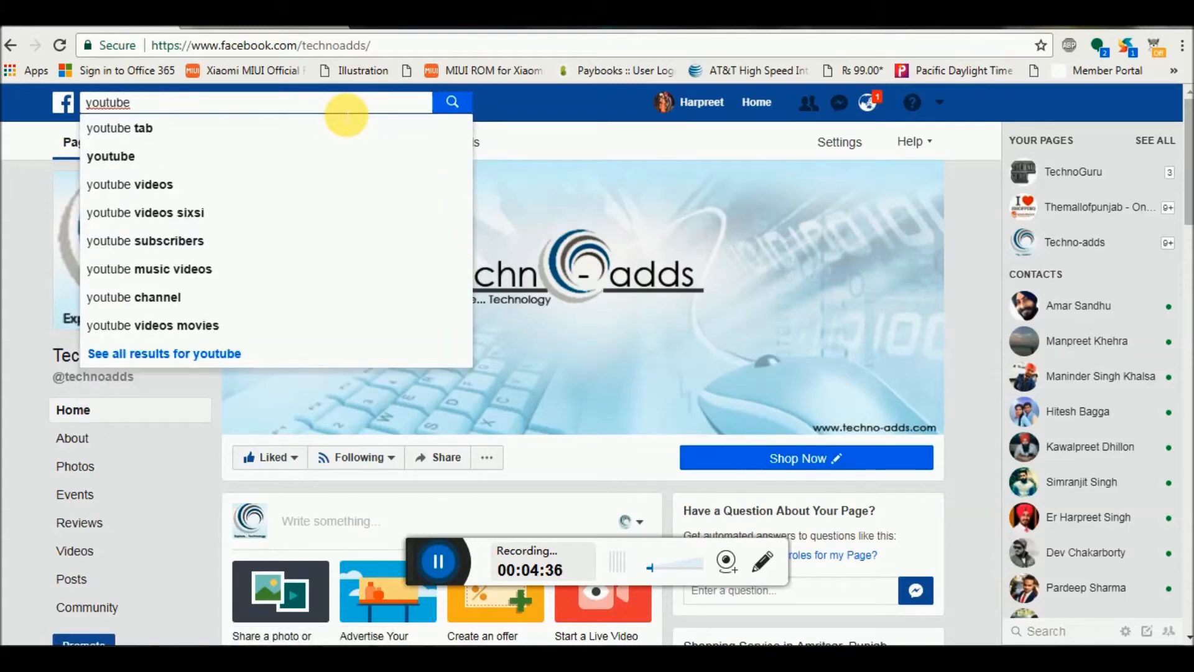
text( tad)
key(BackSpace)
text(b)
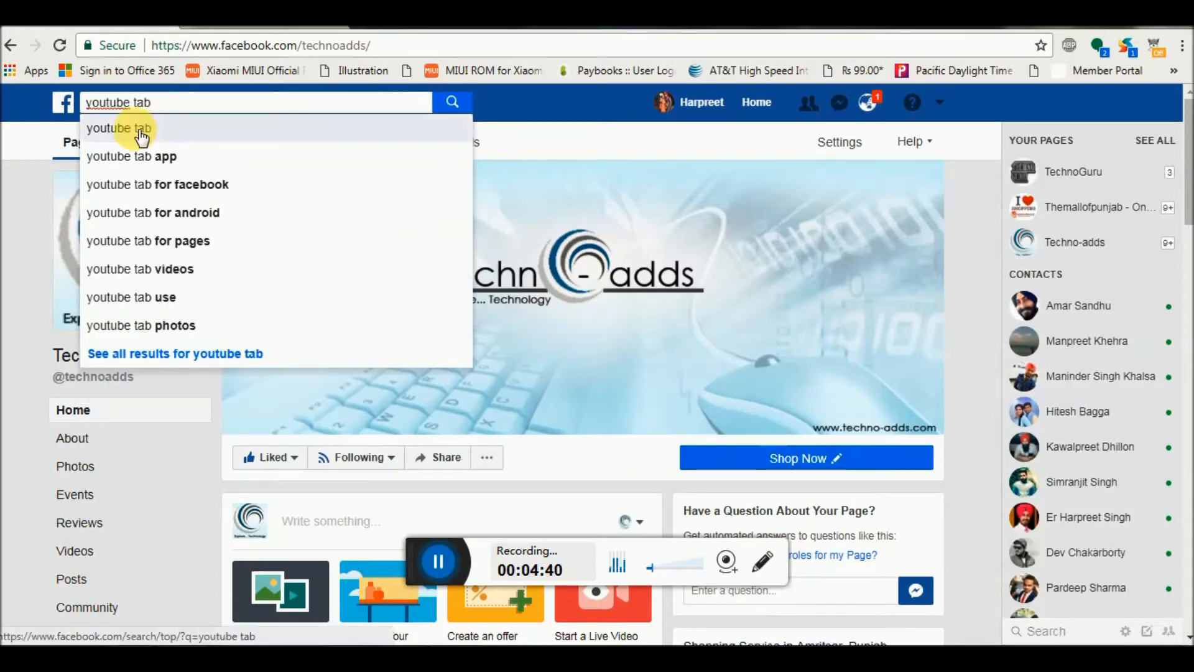
click(142, 132)
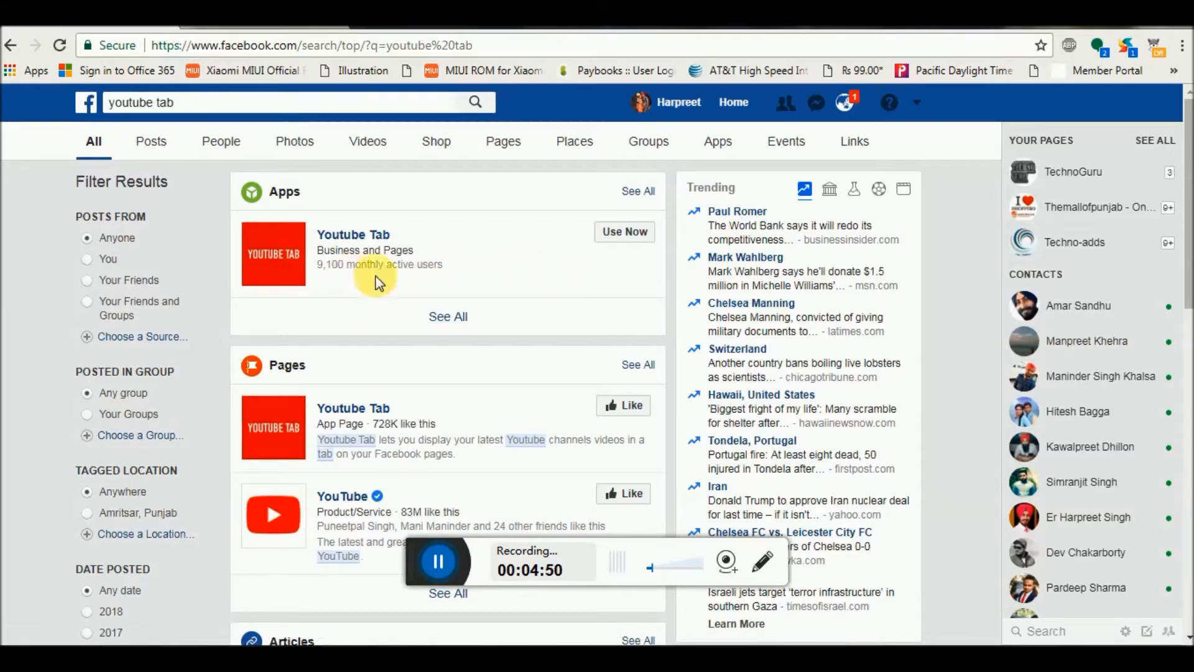
mouse_move(470, 239)
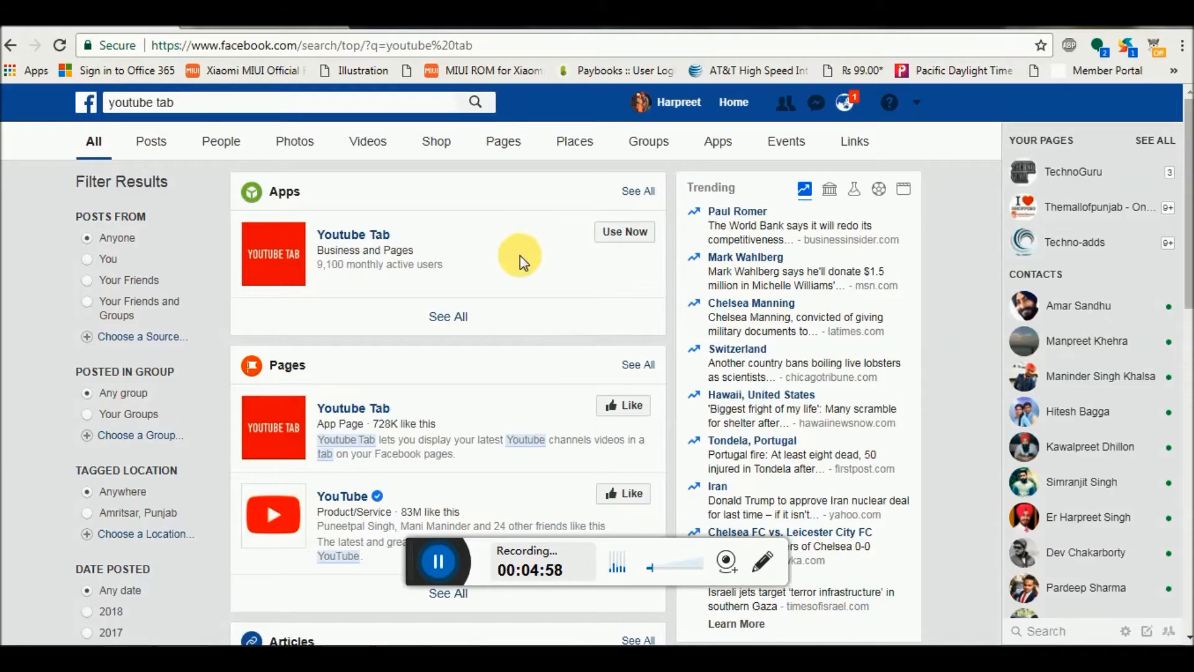
click(615, 240)
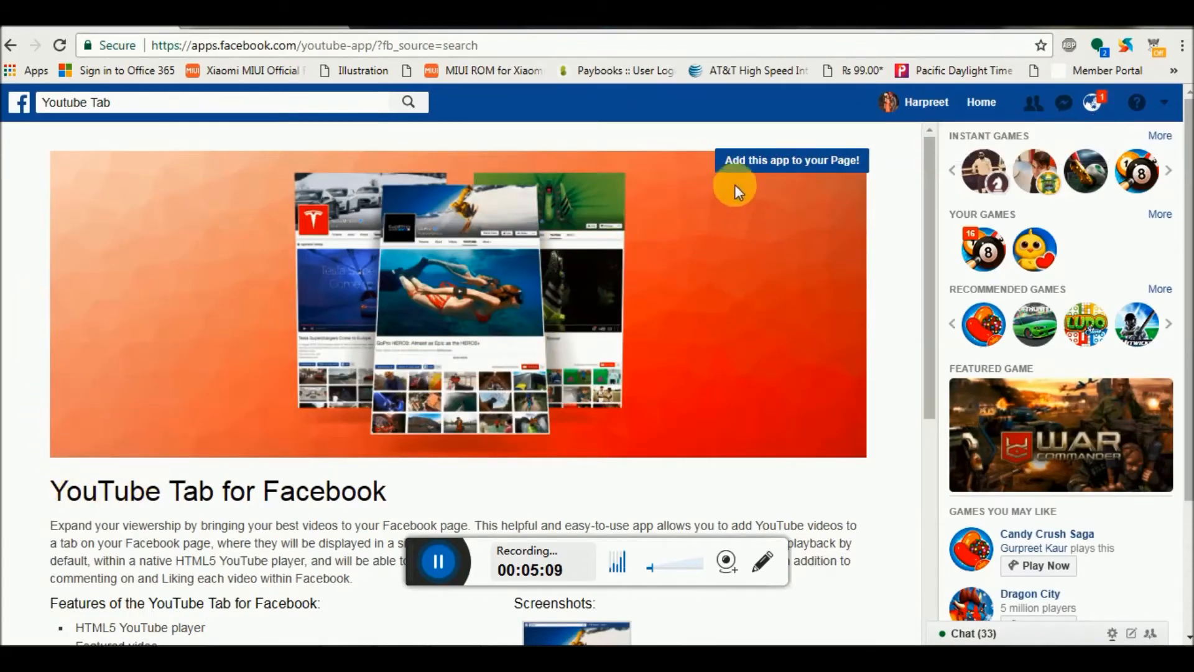
- Try to add the Youtube Tab app without selecting a Facebook page, and cancel the request
click(810, 162)
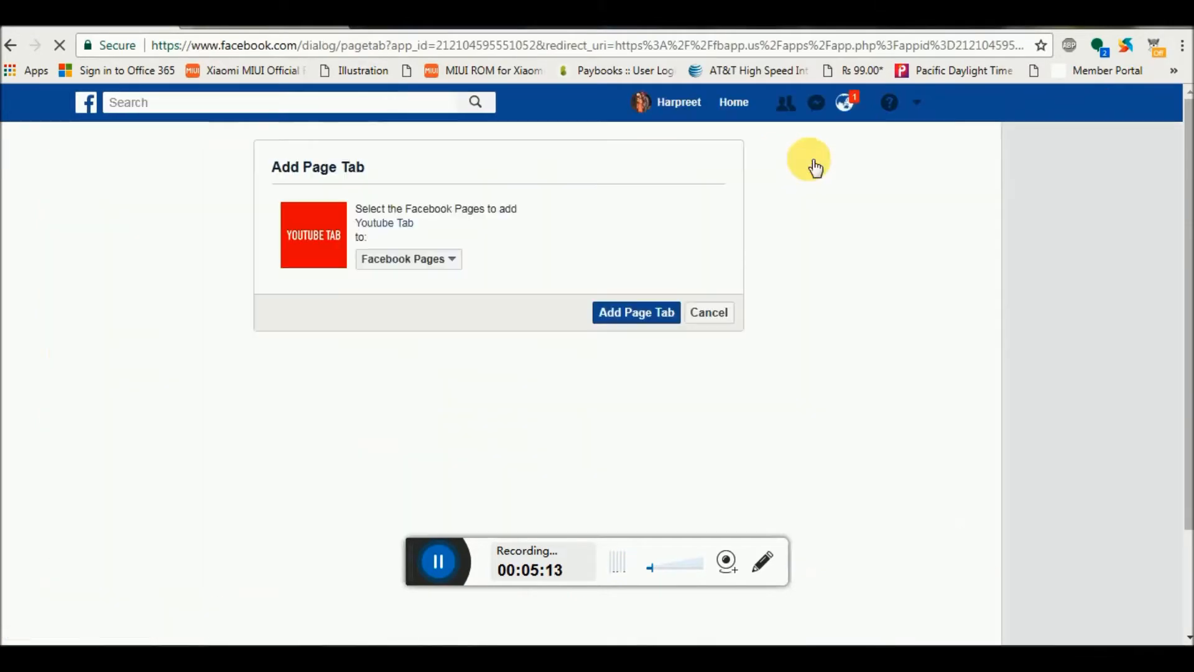
click(634, 323)
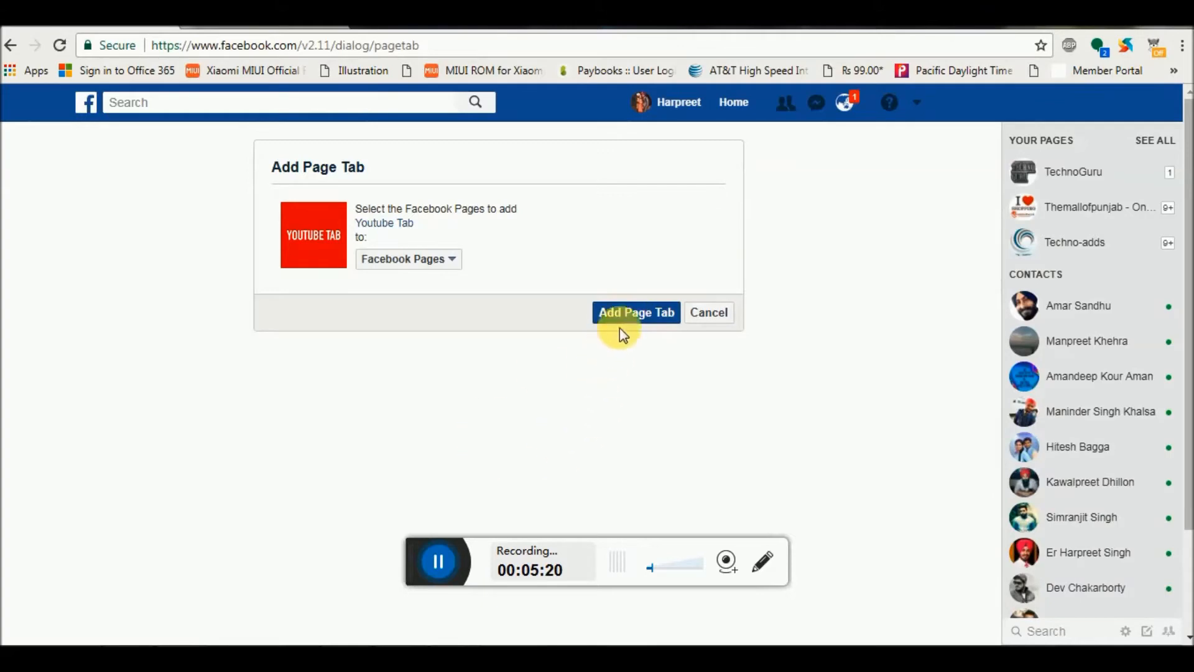
click(615, 319)
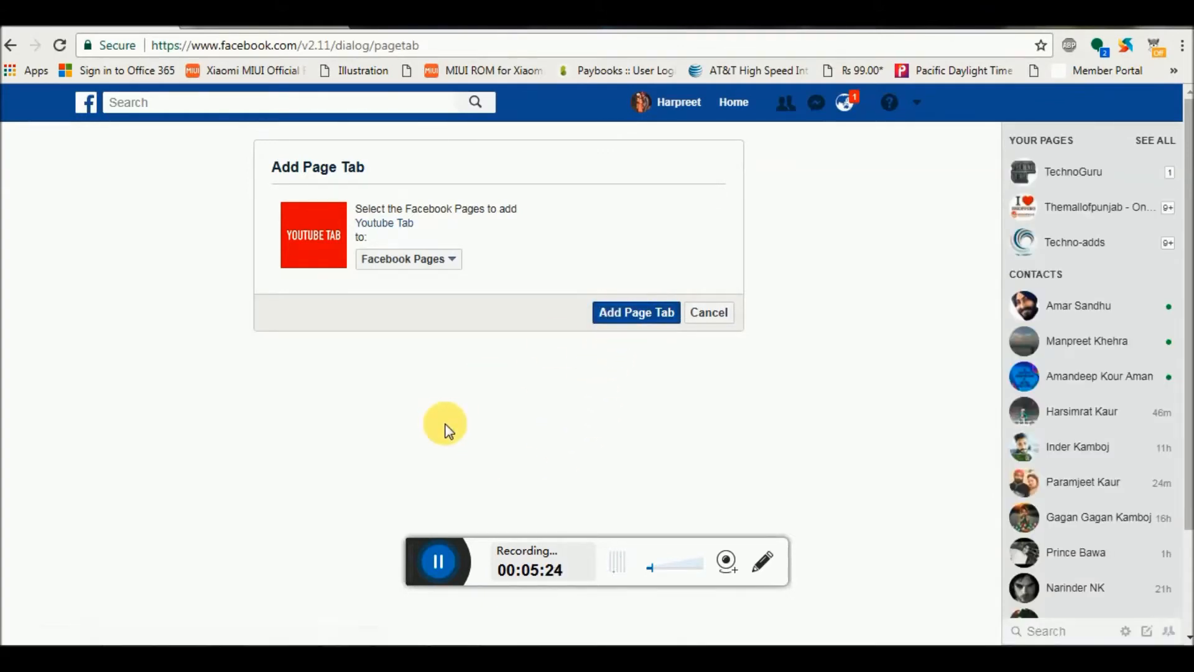
click(705, 313)
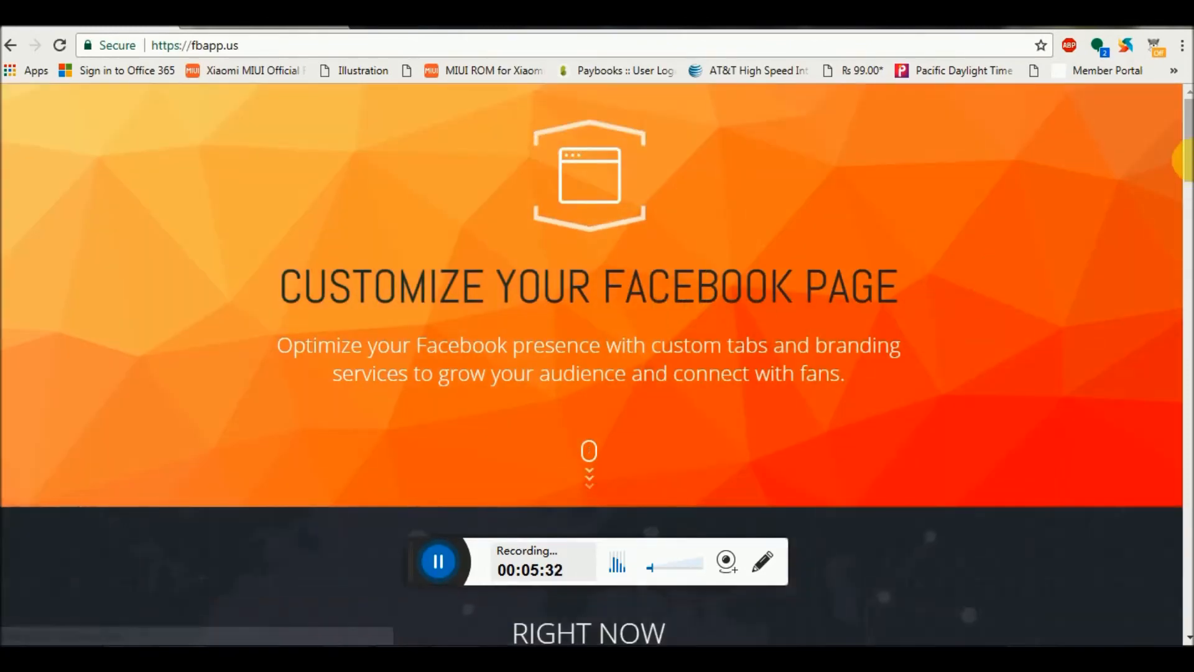
- Leave the fbapp.us site and reopen the Techno-adds Facebook page
drag(1188, 165, 648, 93)
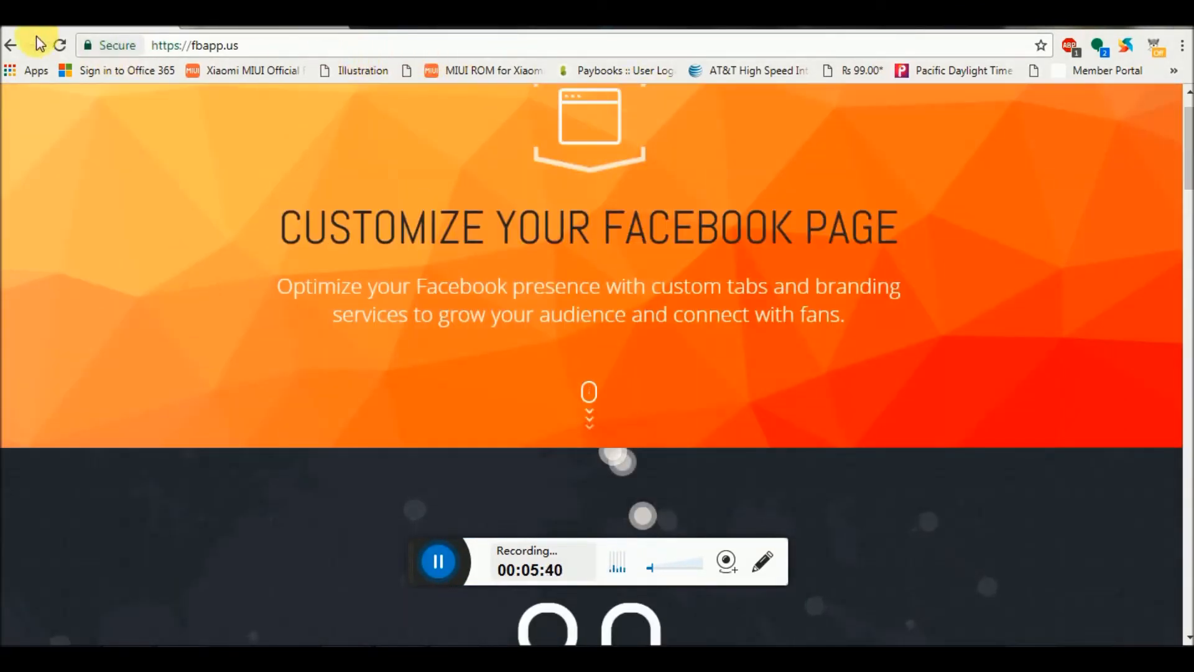
click(12, 45)
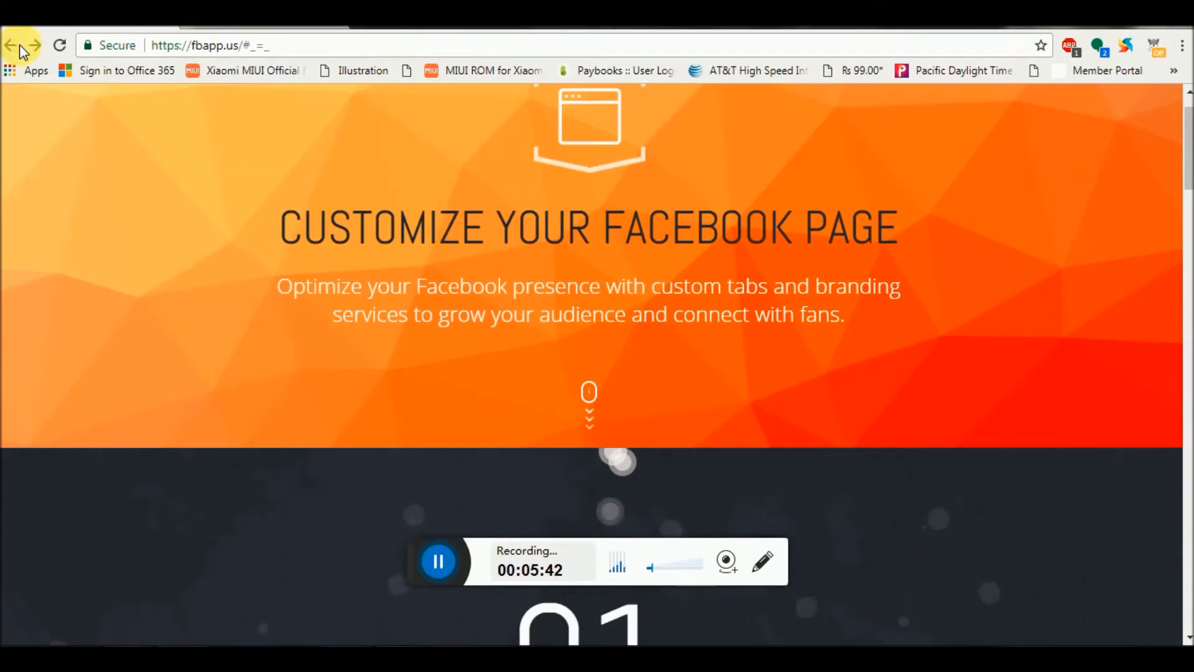
click(19, 44)
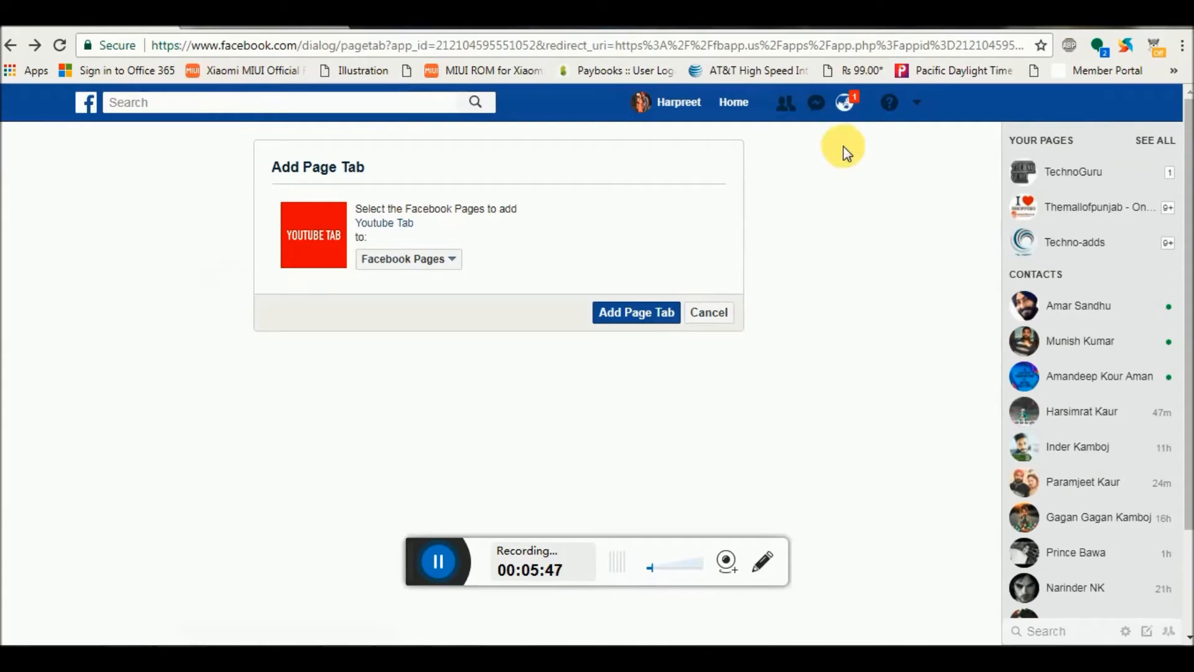
click(911, 101)
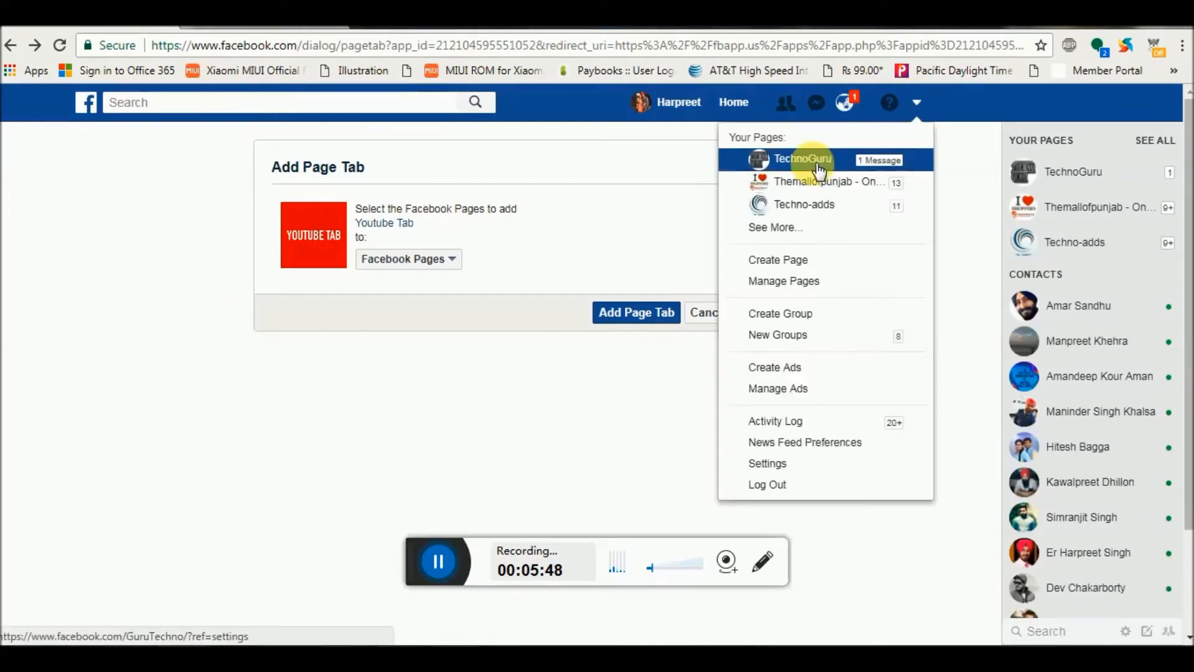
click(808, 204)
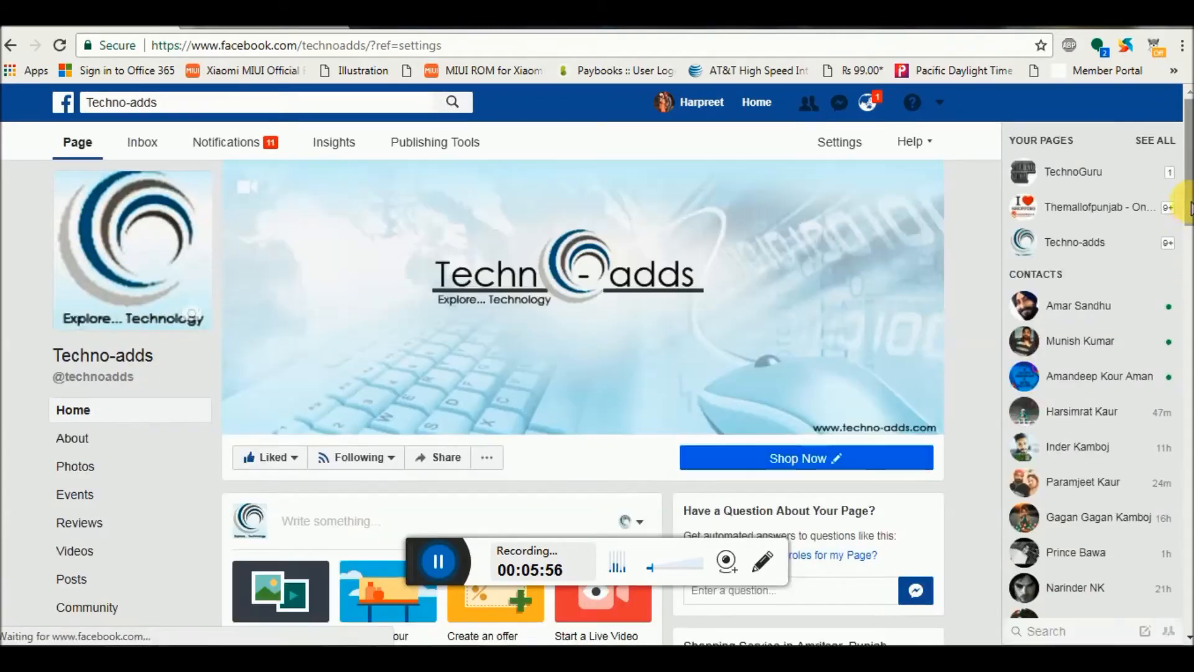
scroll(1187, 231, down, 3)
scroll(1186, 215, up, 3)
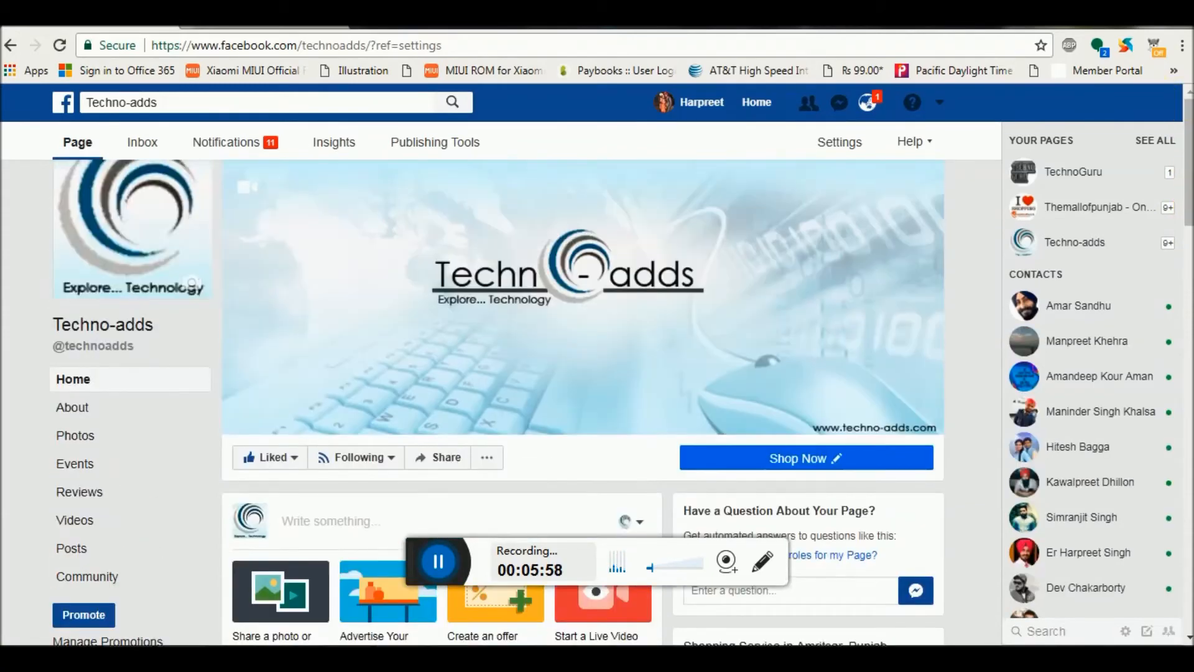
- Find the Youtube Tab app by searching Facebook for "youtube tab" from the Techno-adds page, and open it
click(335, 104)
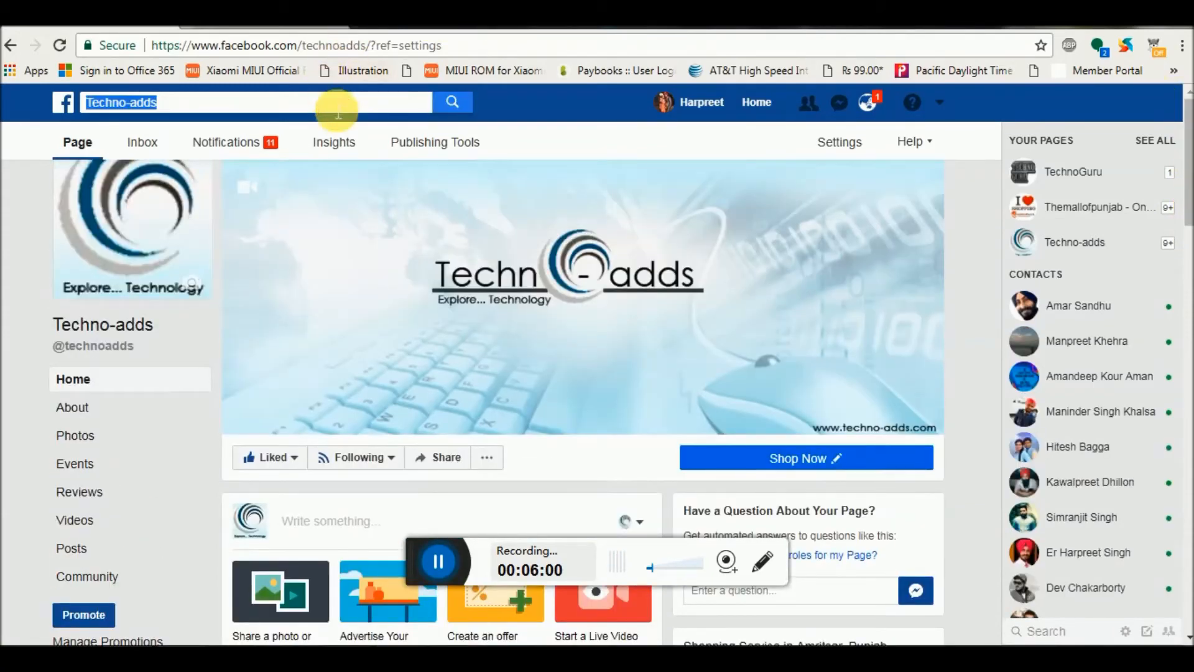
text(youtube)
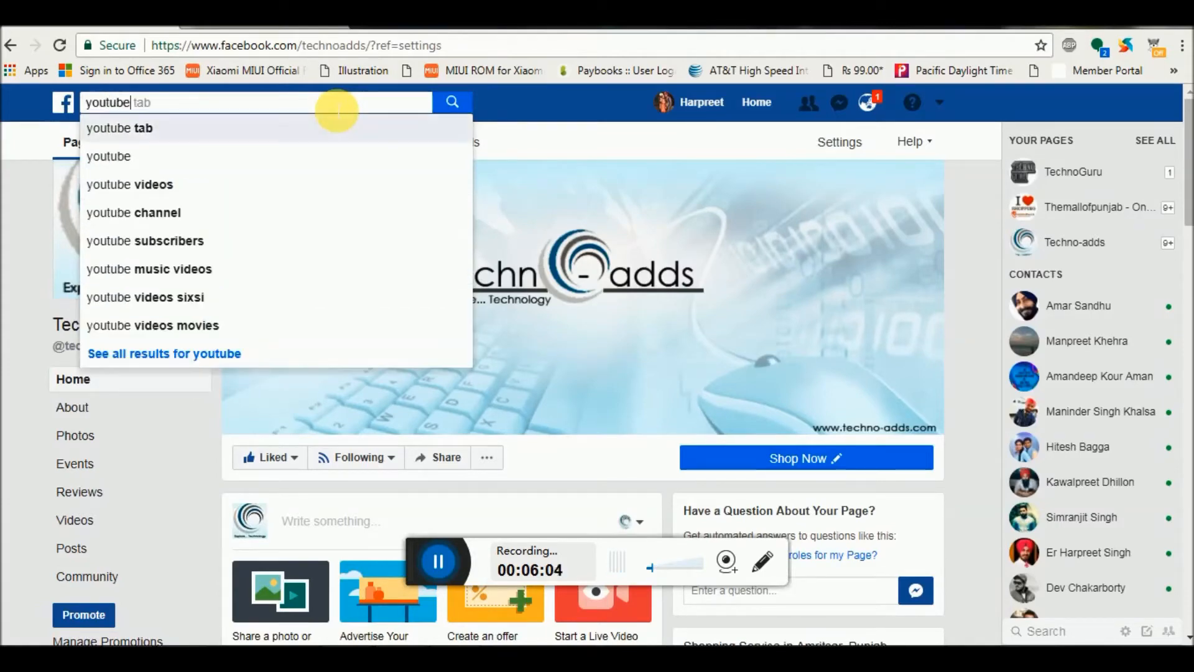
key(Return)
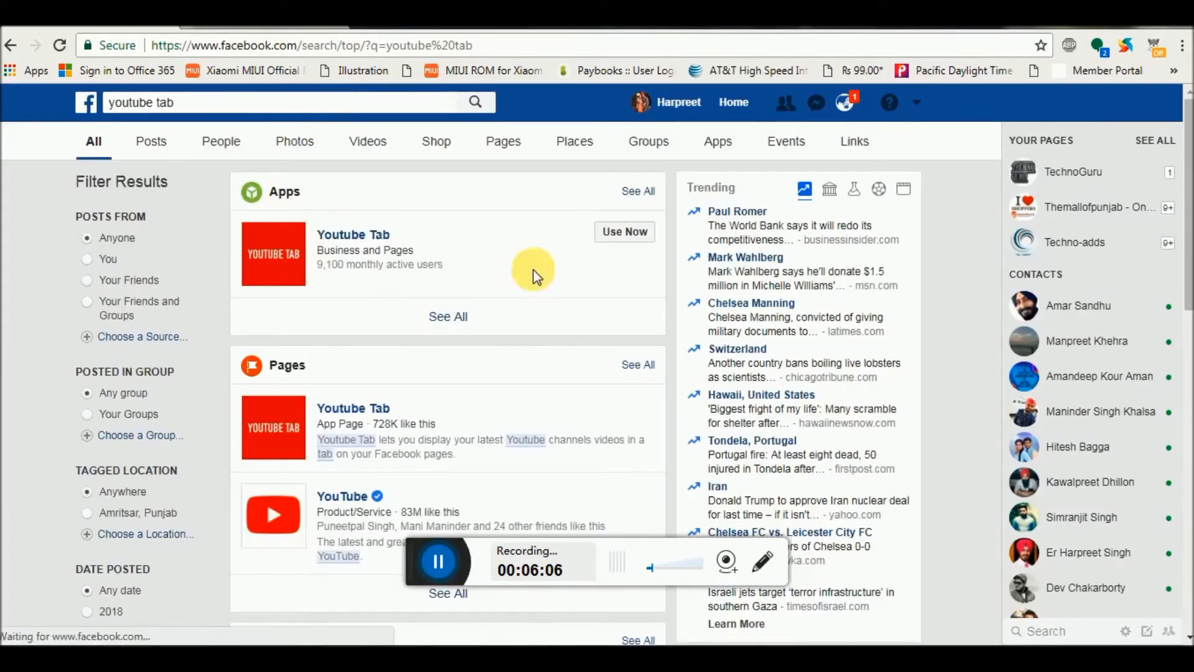
click(617, 245)
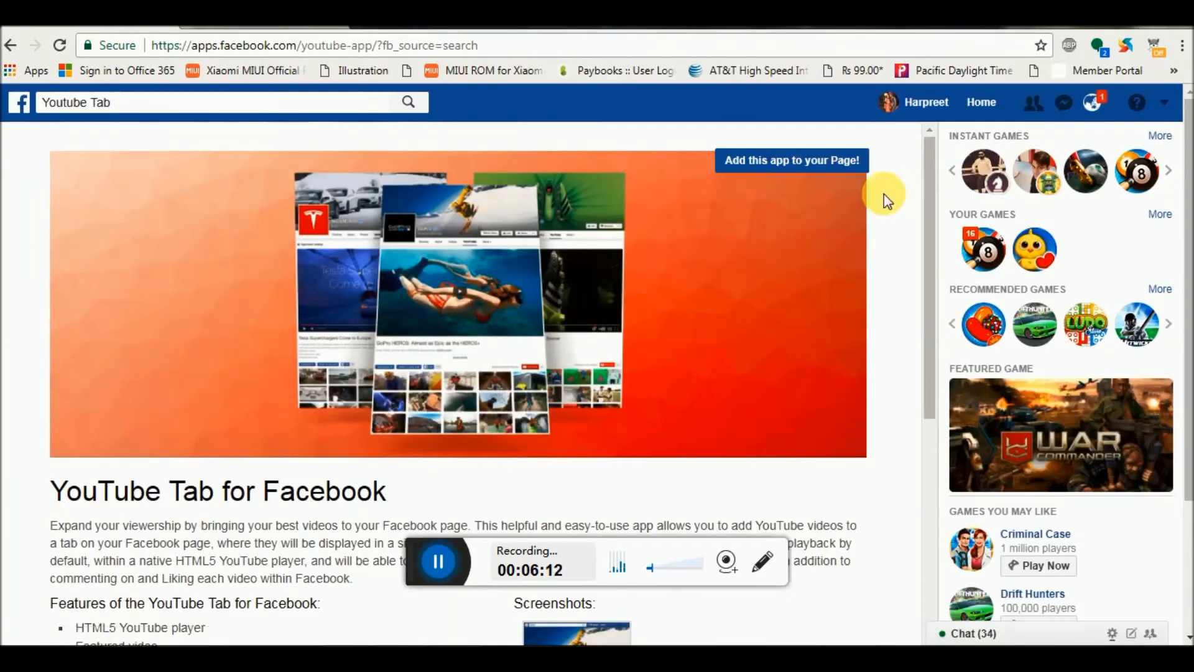
- Add the Youtube Tab app to the Techno-adds page as a page tab
click(811, 166)
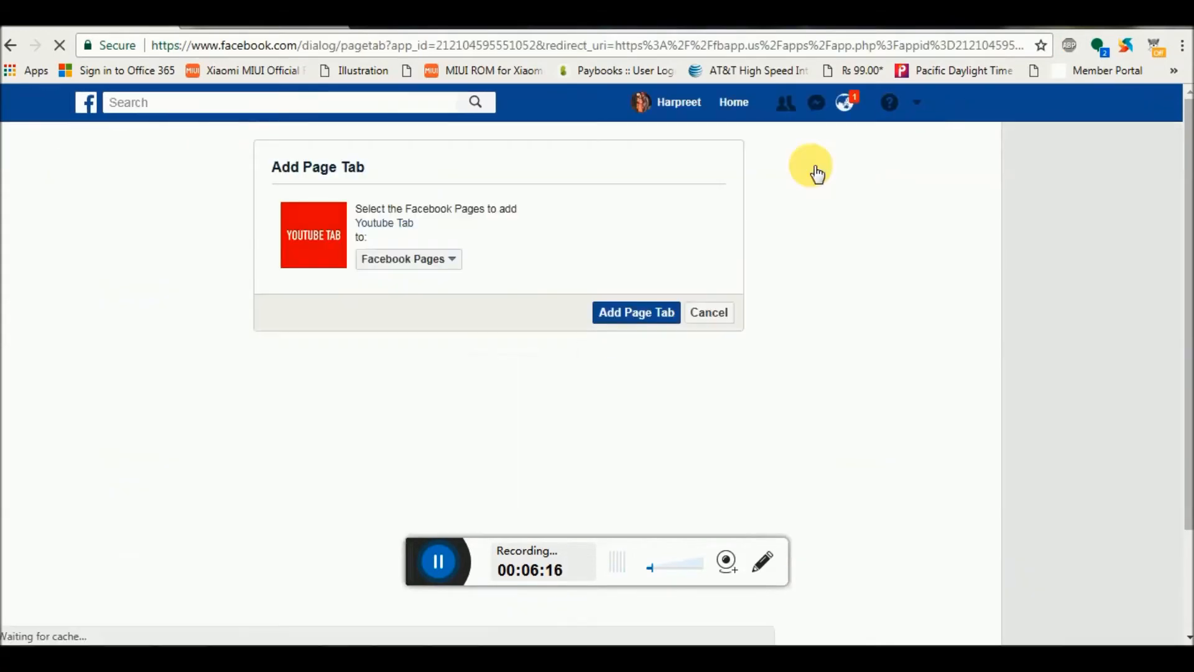
click(455, 267)
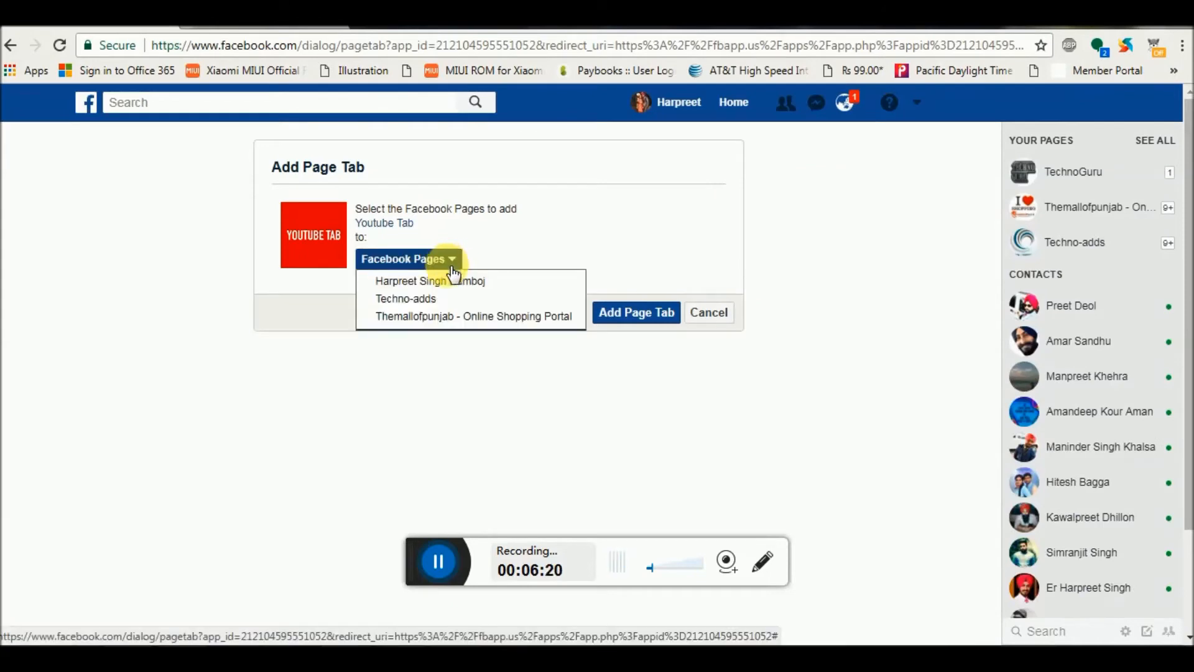
click(434, 303)
click(622, 230)
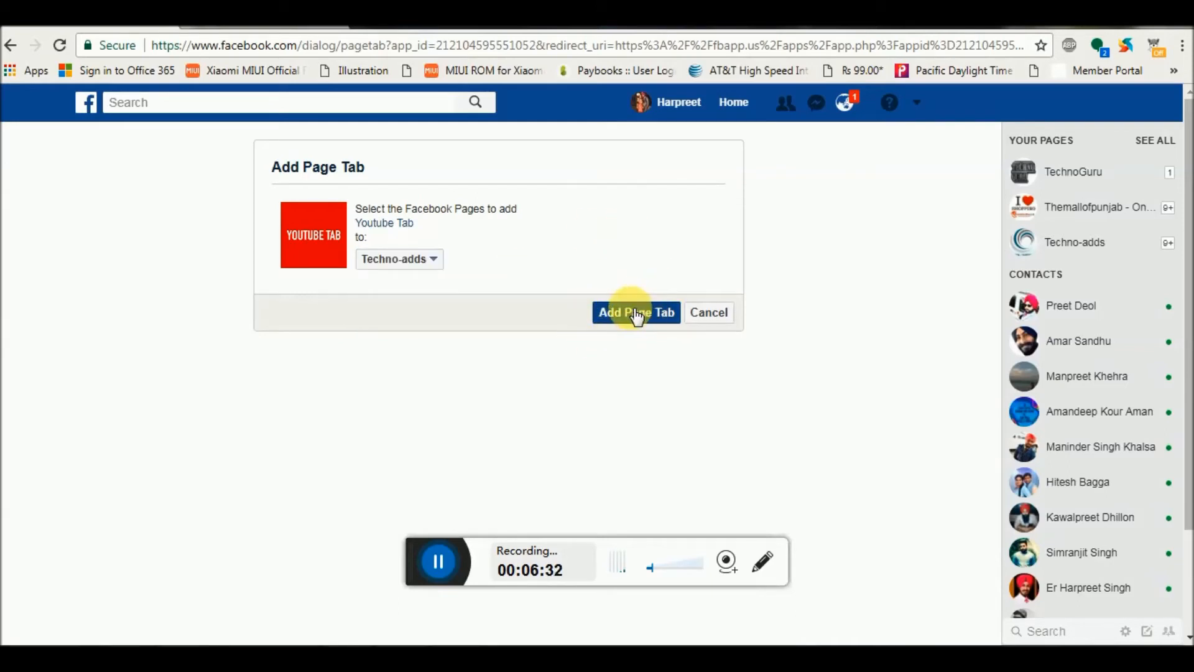
click(635, 315)
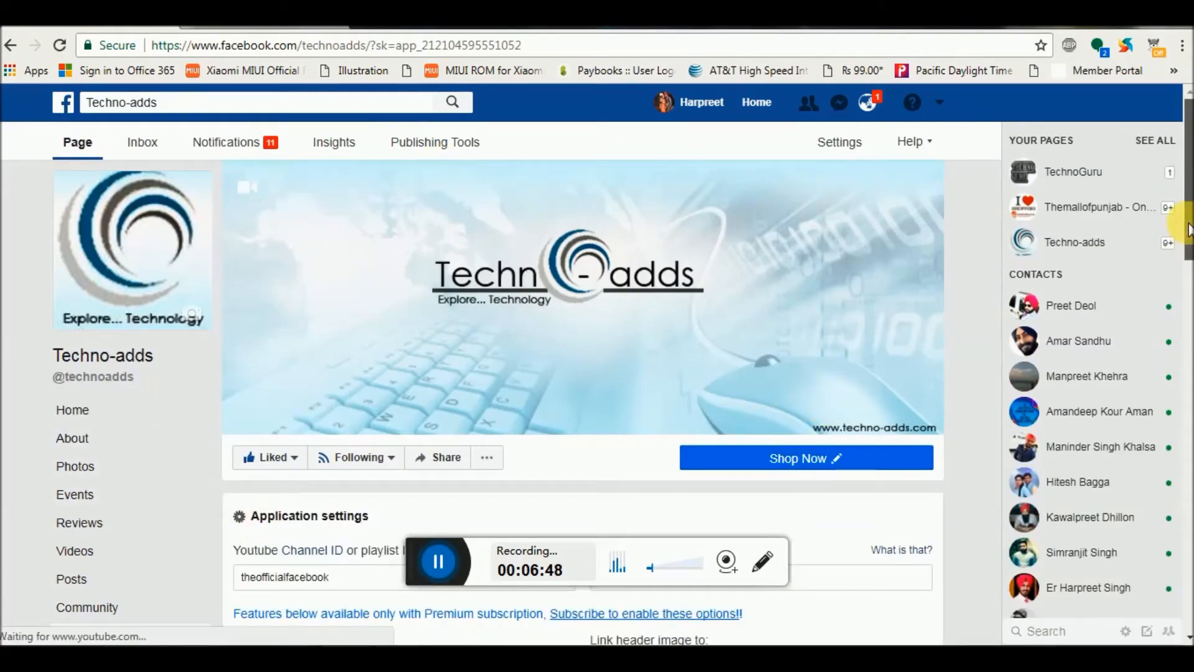
- Select the default channel ID in the YouTube tab's application settings and switch to the browser window showing the Techno Guru YouTube channel
scroll(586, 292, down, 3)
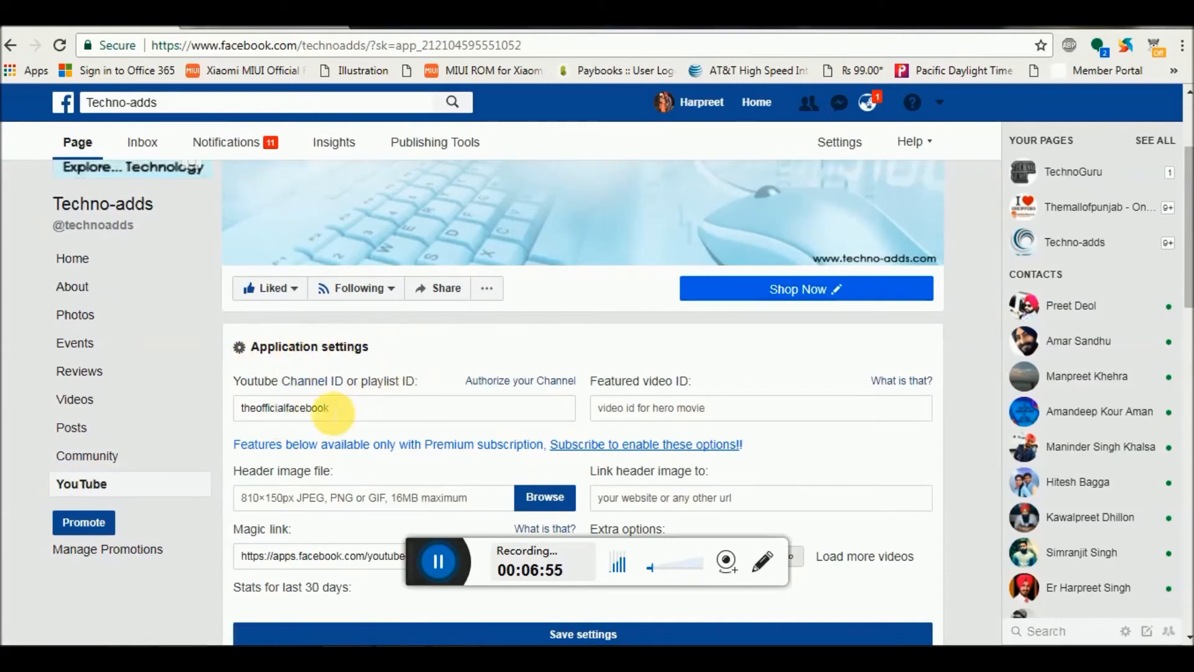
double_click(347, 410)
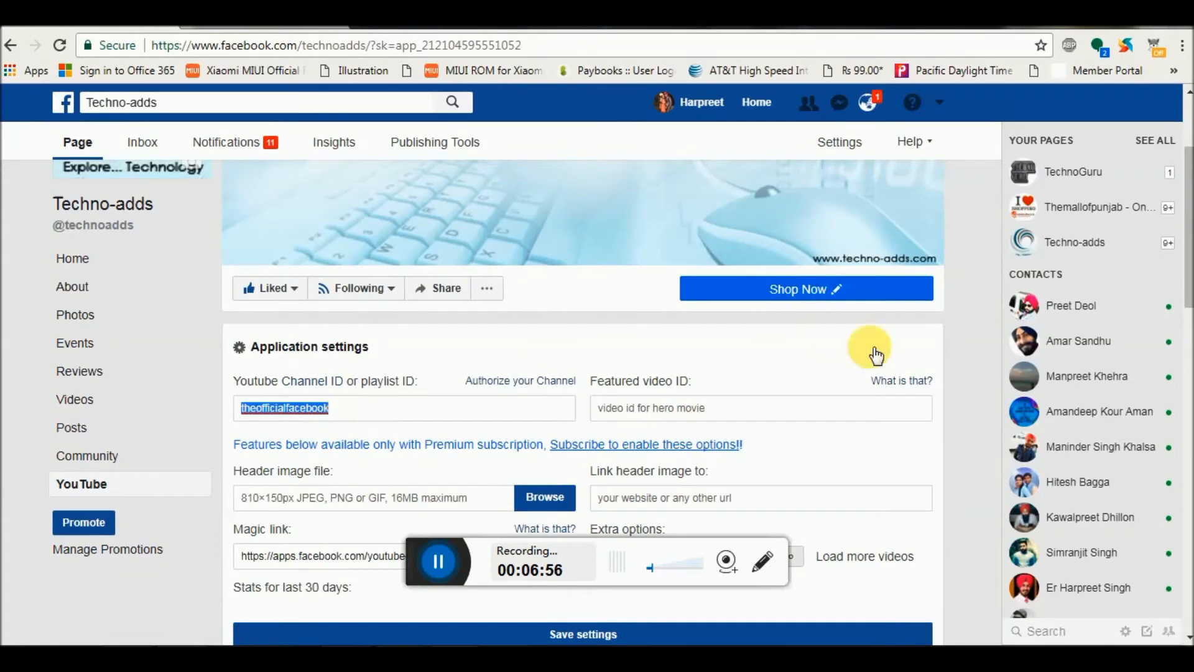
drag(1191, 288, 1189, 309)
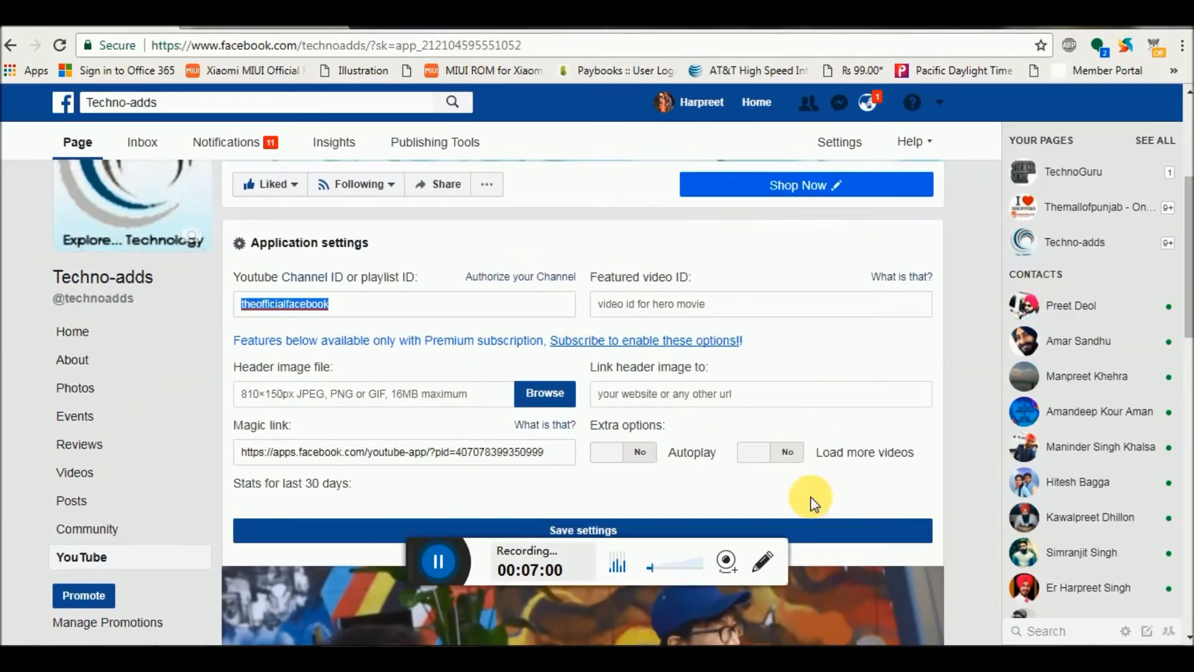
key(alt+Tab)
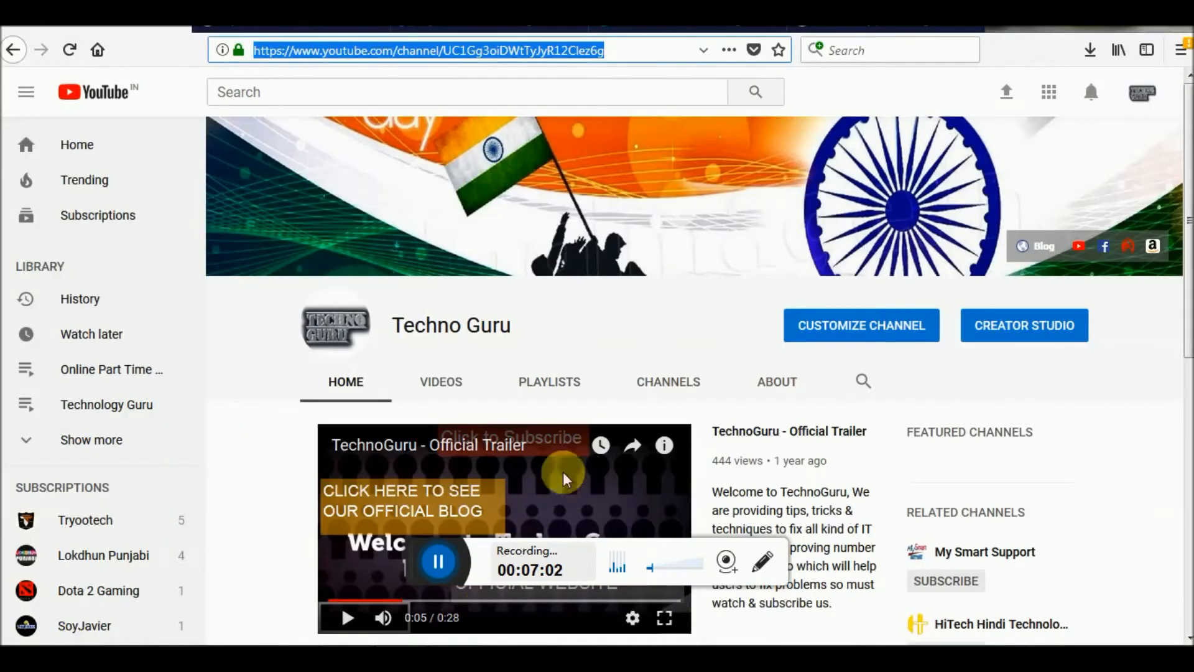
click(639, 58)
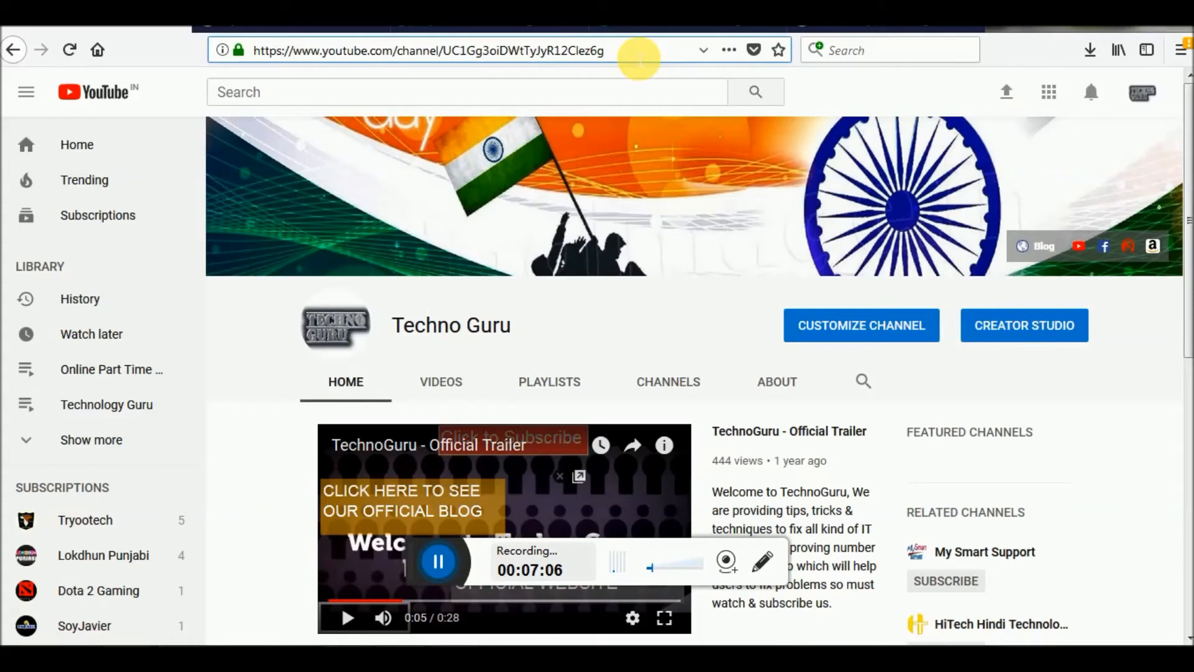
click(624, 30)
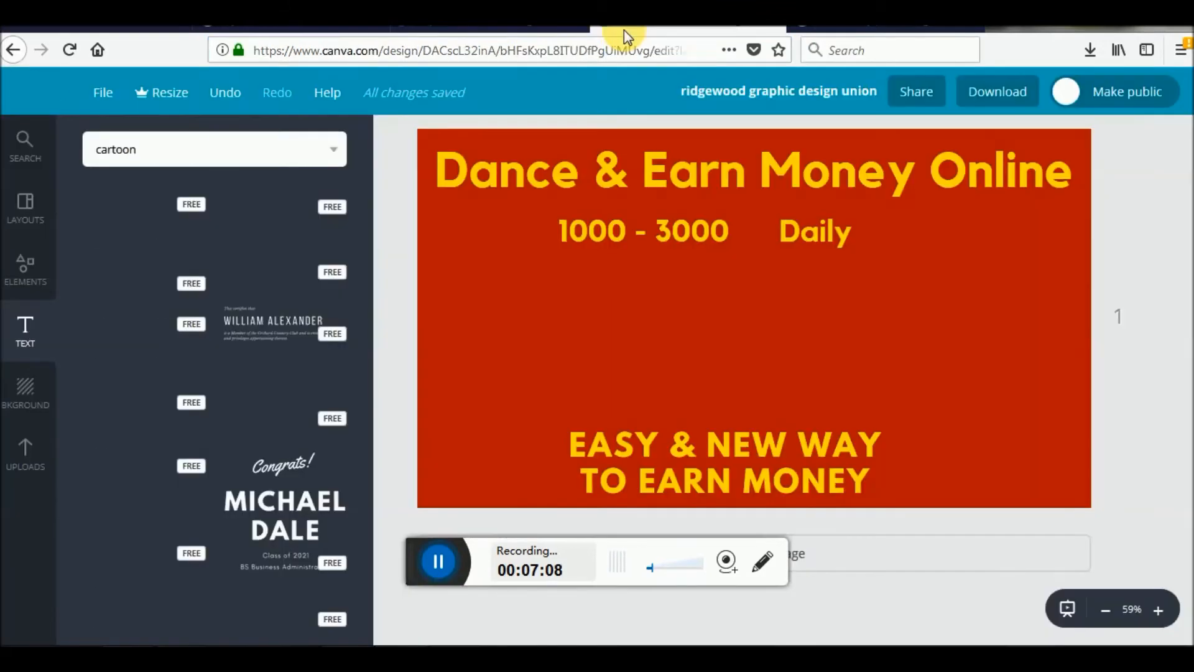
click(491, 29)
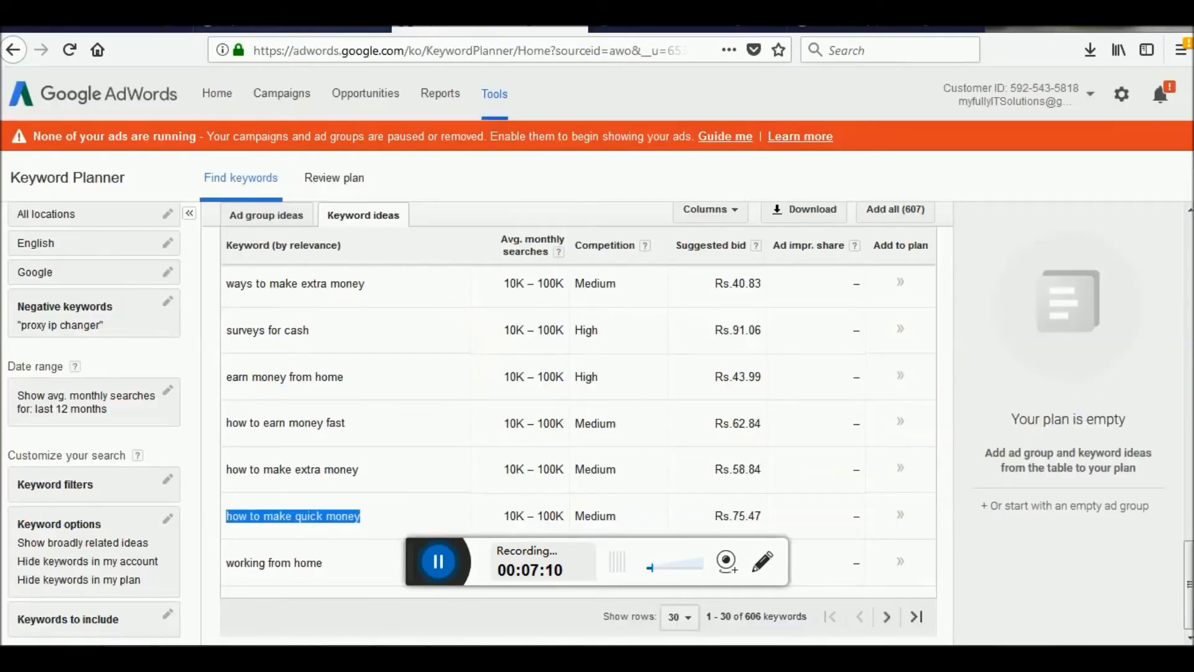
click(134, 28)
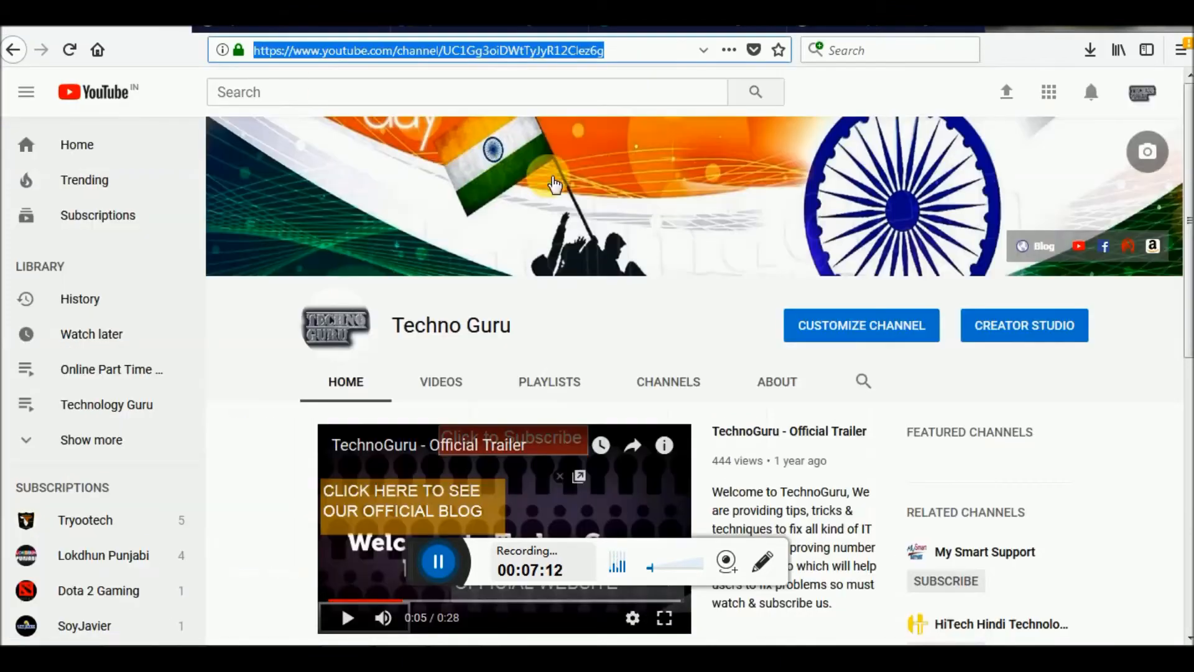
- Copy the channel ID that follows "channel/" in the Techno Guru channel's web address
click(628, 57)
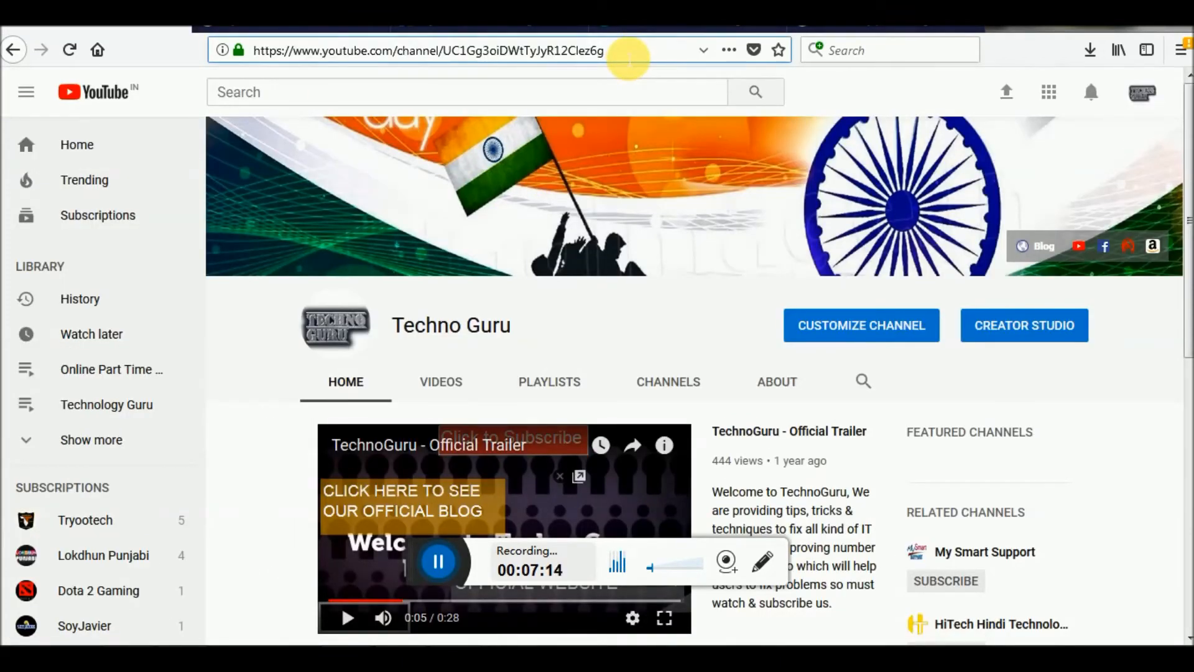
key(shift+Left)
key(shift+Left)
key(shift+Left)
key(shift+Left)
key(shift+Left)
key(shift+Left)
key(shift+Left)
key(shift+Left)
key(shift+Left)
key(shift+Left)
key(shift+Left)
key(shift+Left)
key(shift+Left)
key(shift+Left)
key(shift+Left)
key(shift+Left)
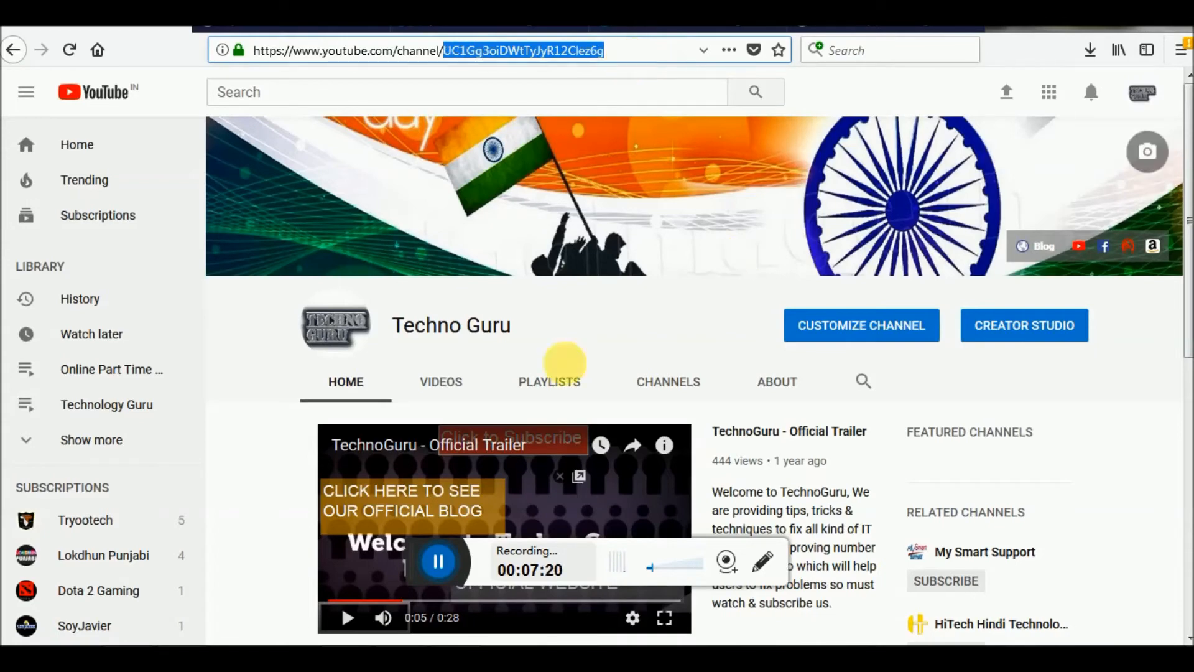
- Back on the Techno-adds page, set the Youtube Channel ID to UC1Gg3oiDWtTyJyR12Clez6g, save the settings and look through the channel's videos
key(alt+Tab)
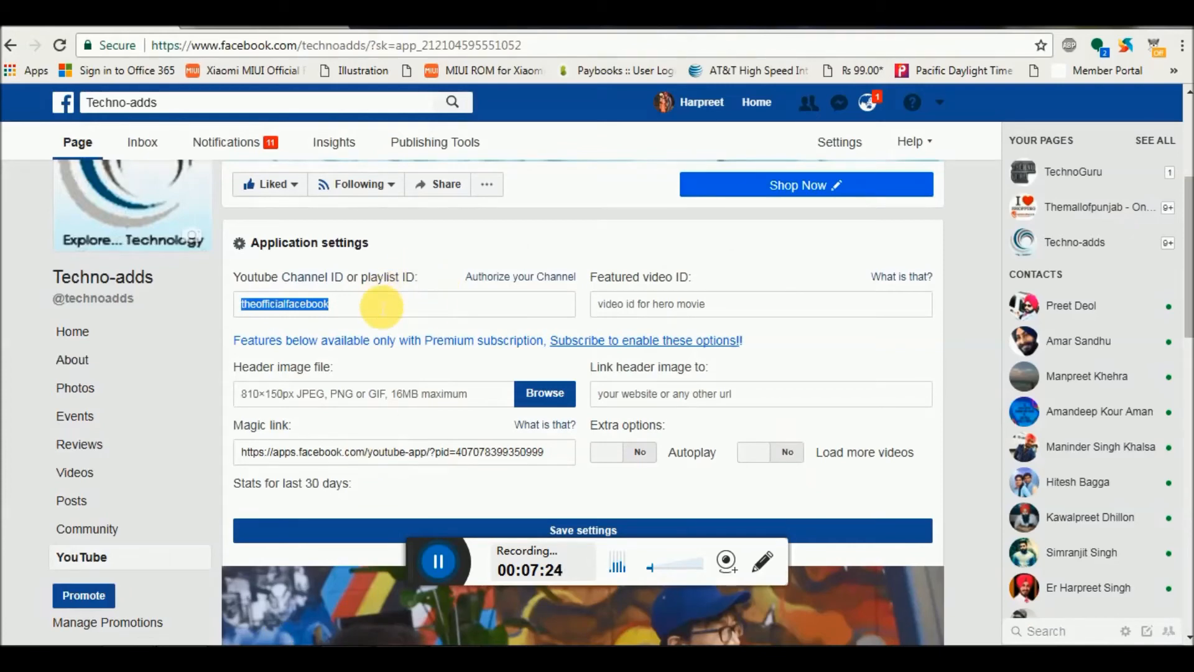
text(UC1Gg3oiDWtTyJyR12Clez6g)
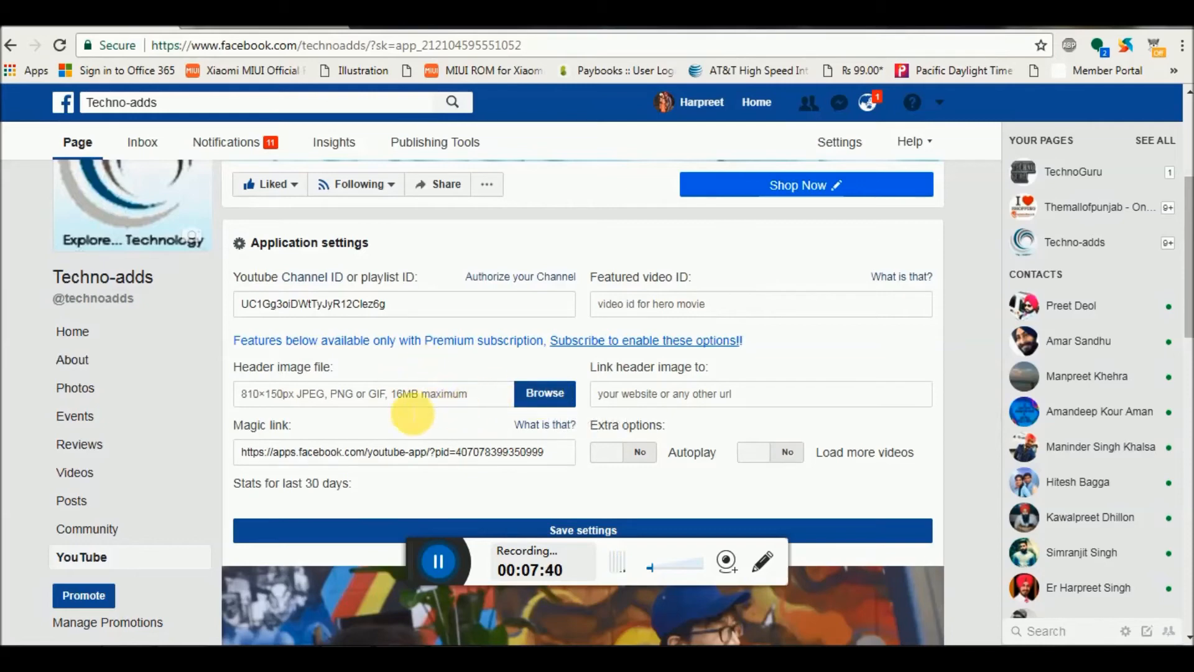
mouse_move(1187, 280)
mouse_down()
mouse_move(1186, 325)
mouse_move(1188, 239)
mouse_move(1185, 289)
mouse_up()
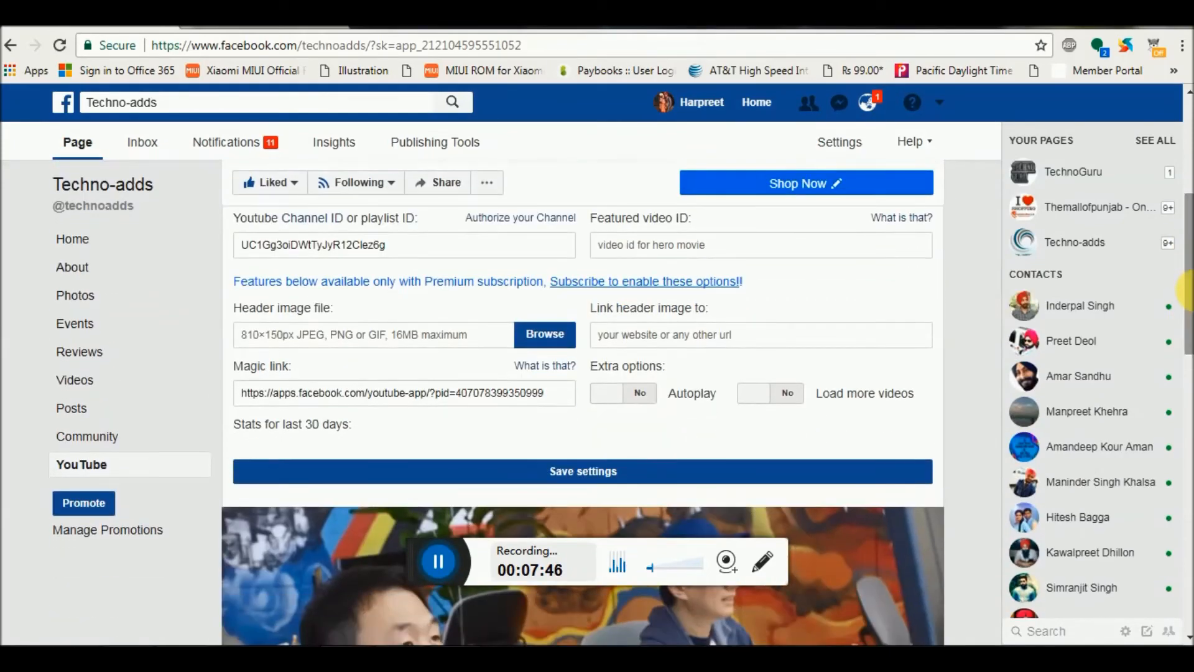
click(585, 473)
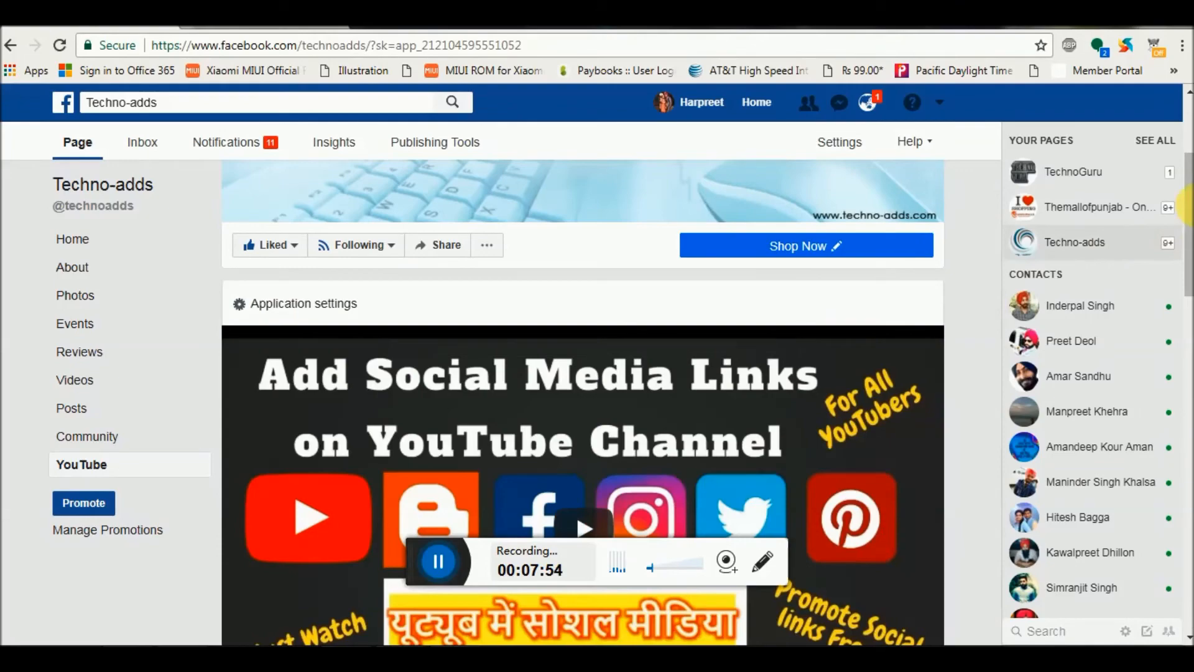
drag(1187, 202, 1186, 488)
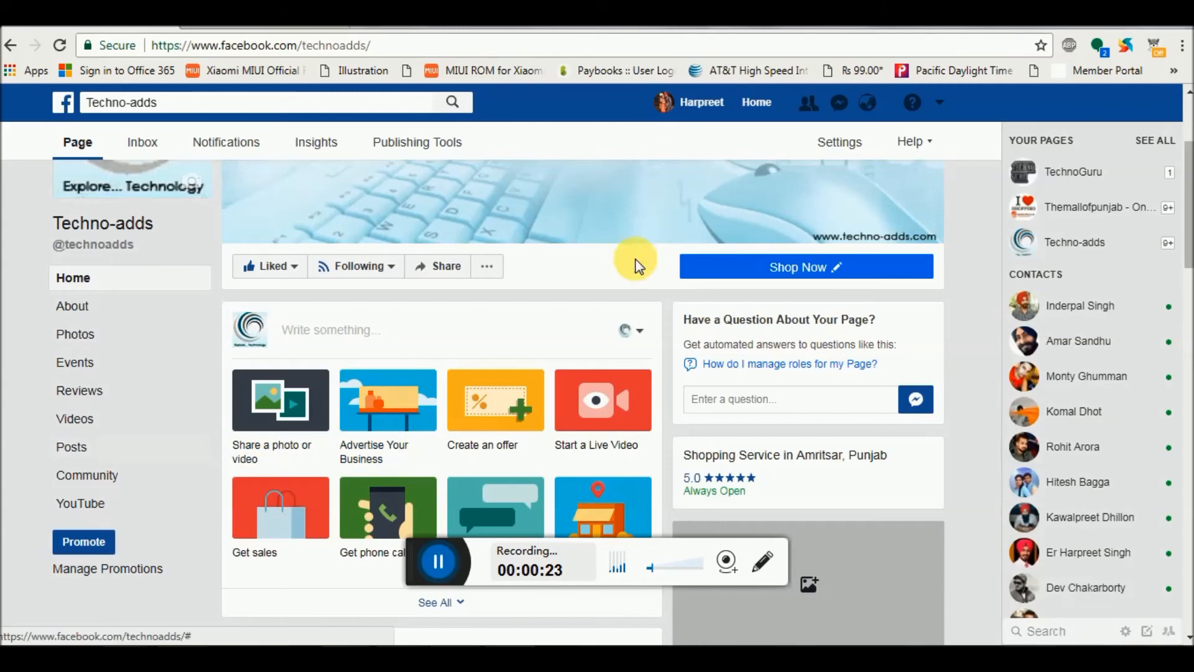
- In the Techno-adds page's Edit Page settings, move the YouTube tab directly below Home in the tab order
click(843, 148)
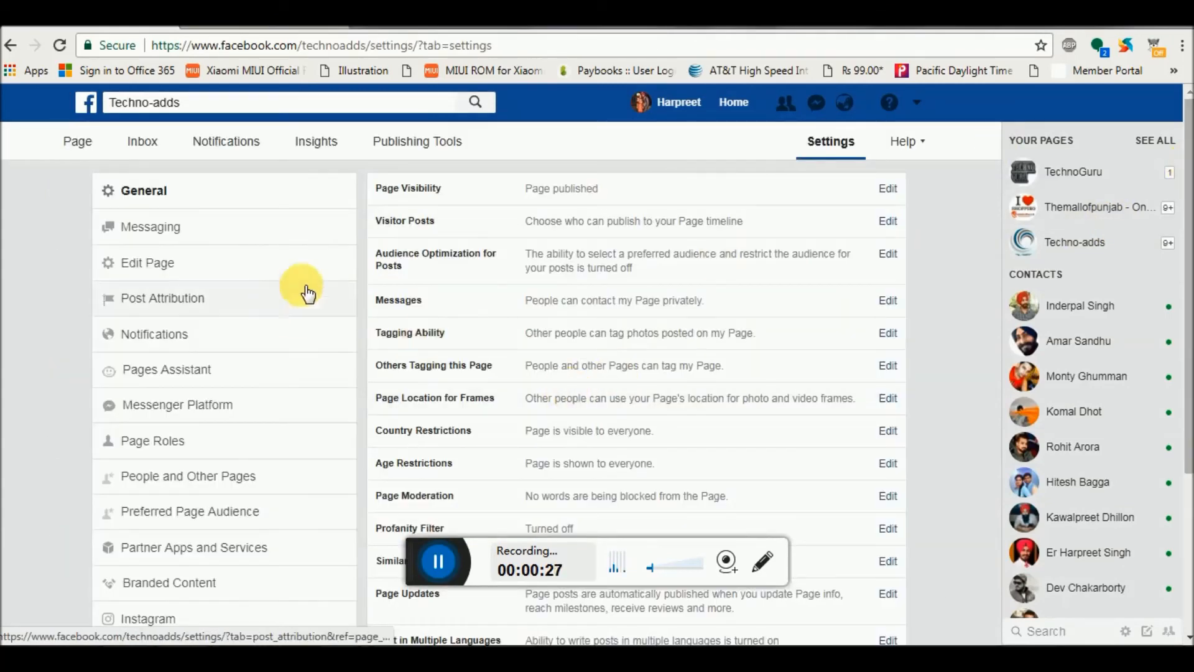
click(147, 264)
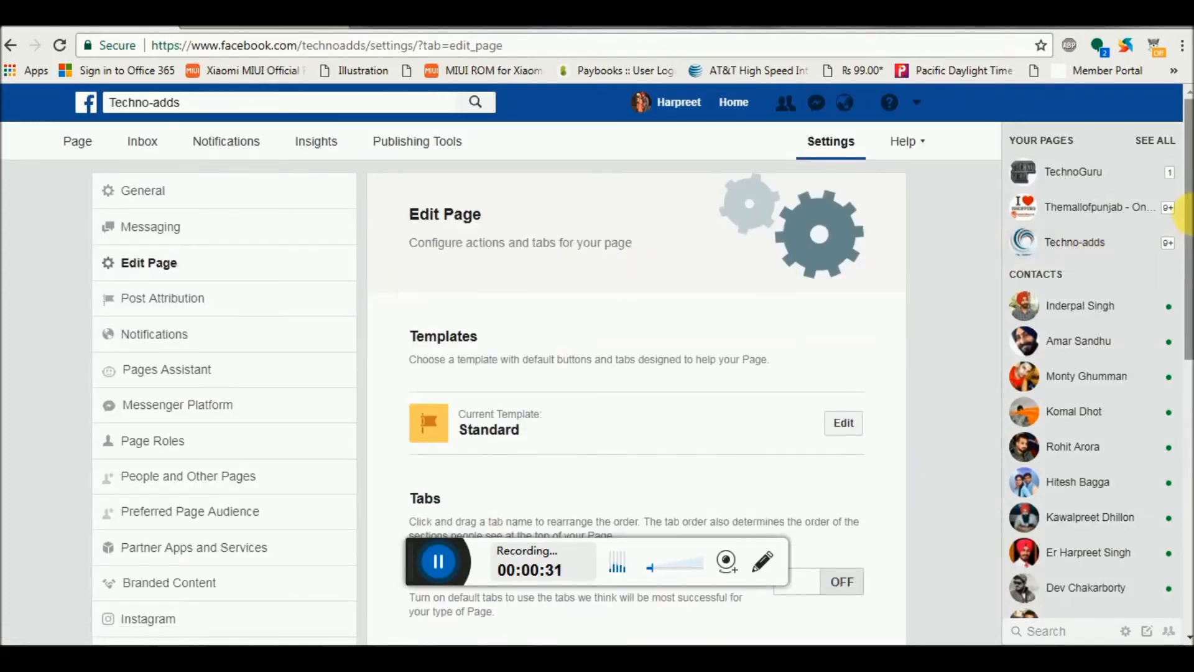
drag(1189, 214, 1190, 507)
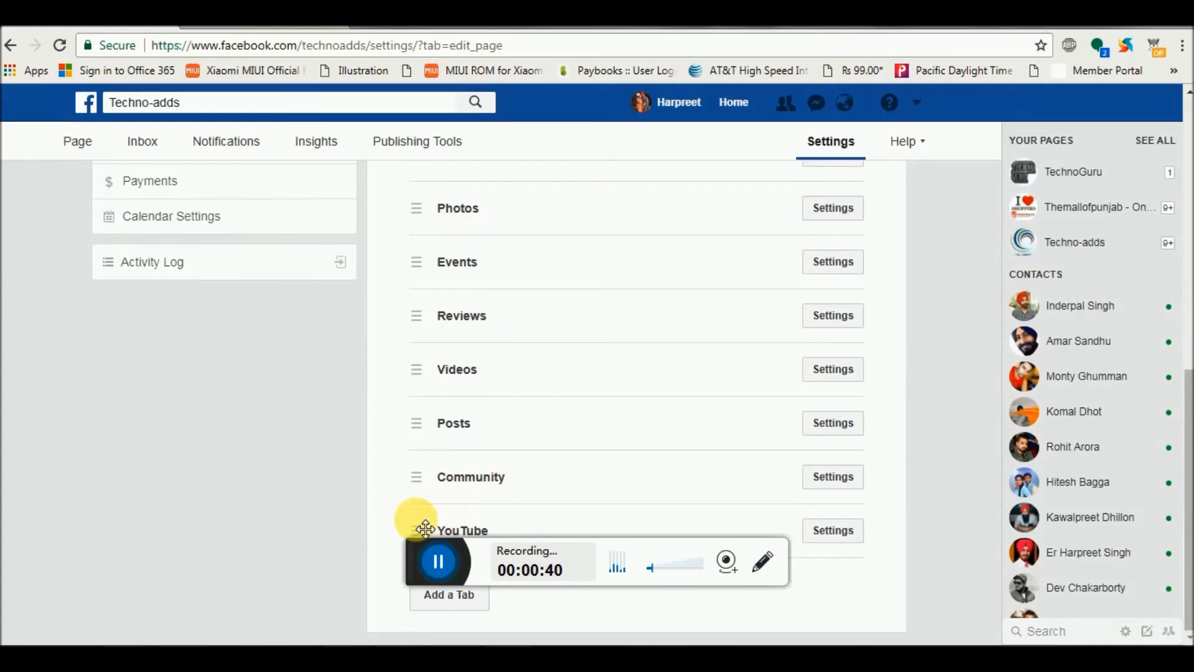
drag(425, 533, 428, 301)
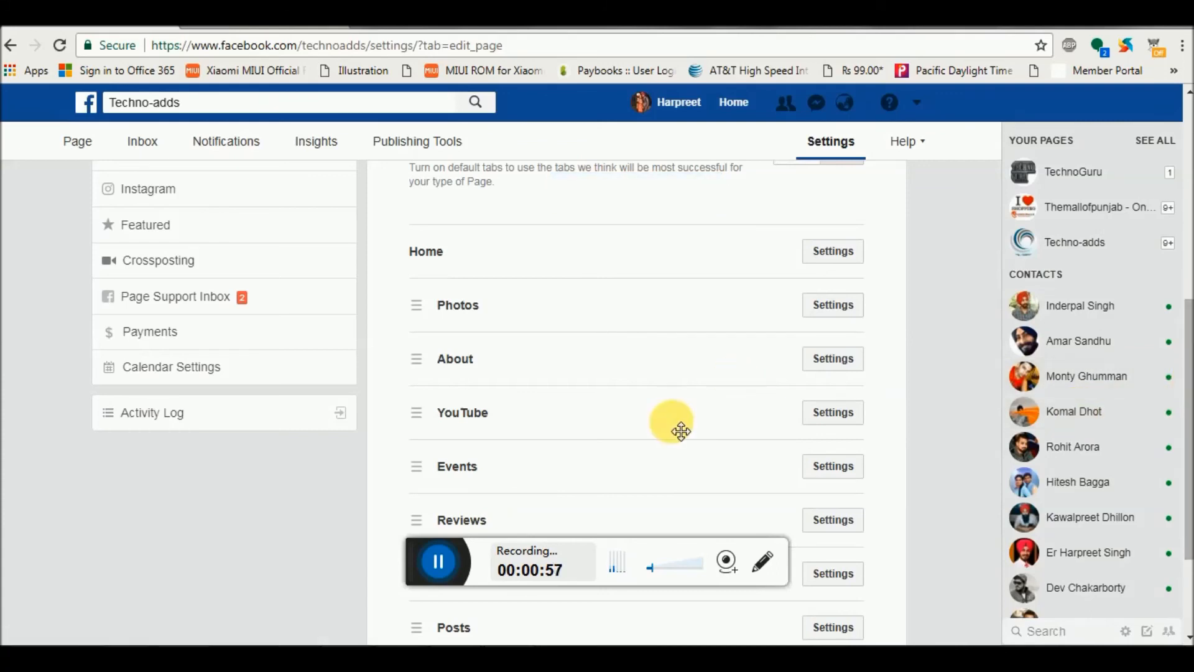
drag(420, 415, 418, 303)
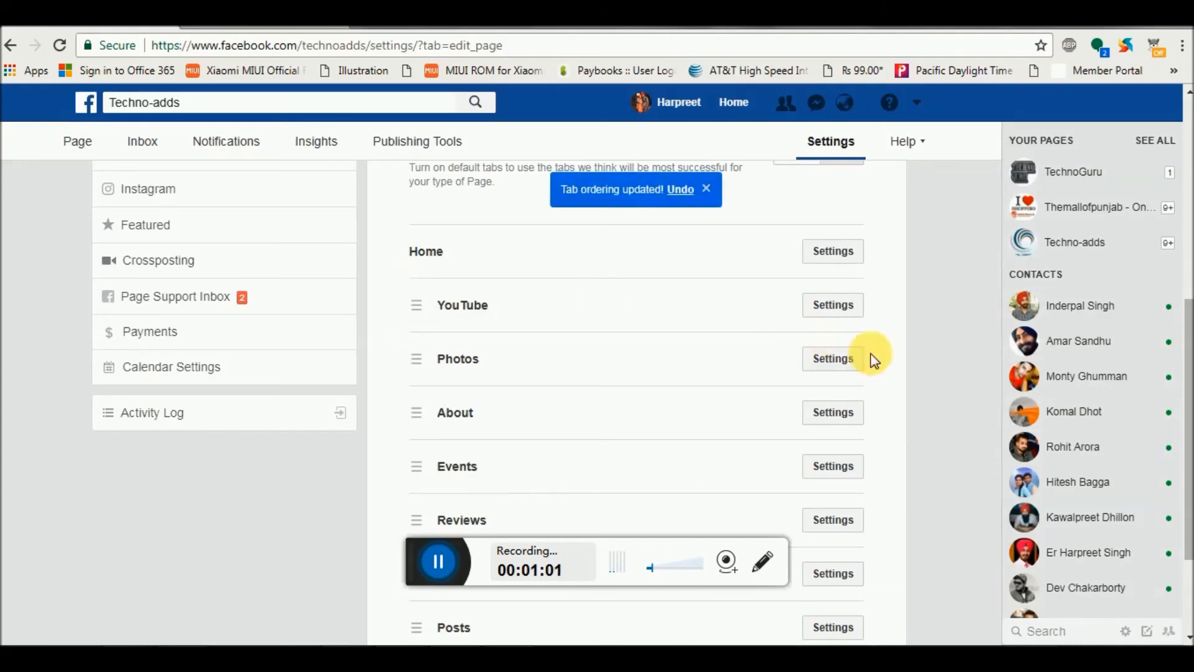
- Return to the Techno-adds page and open its YouTube tab to check the tab order and the embedded channel videos
drag(1188, 357, 1159, 98)
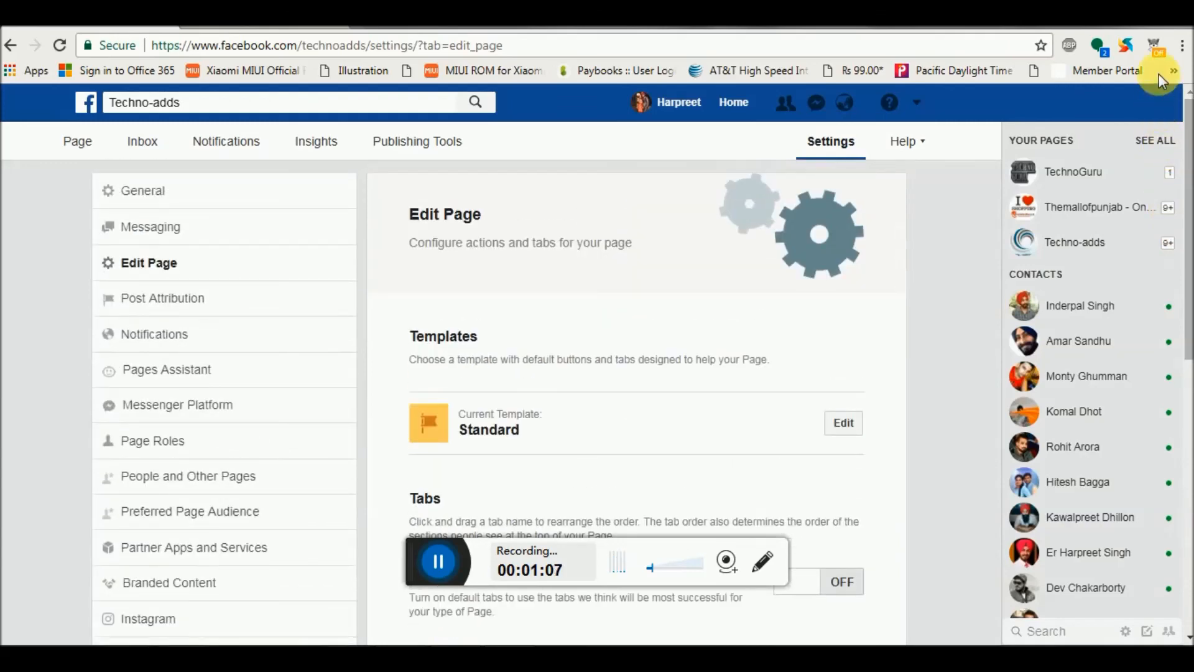
click(78, 143)
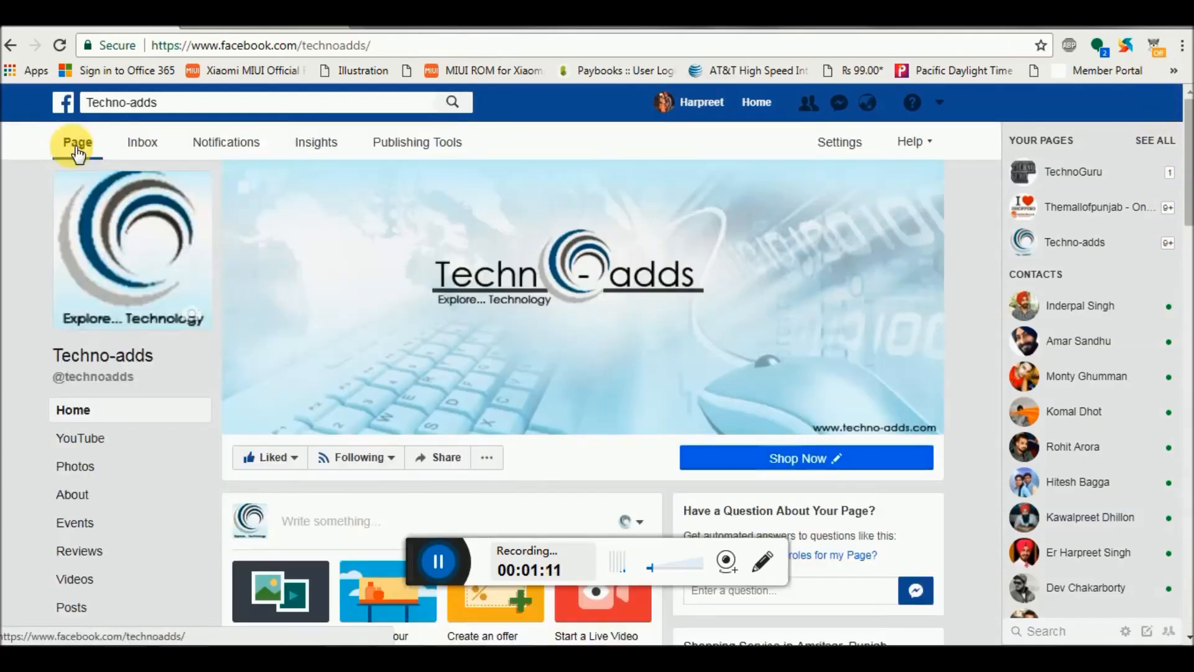
click(88, 437)
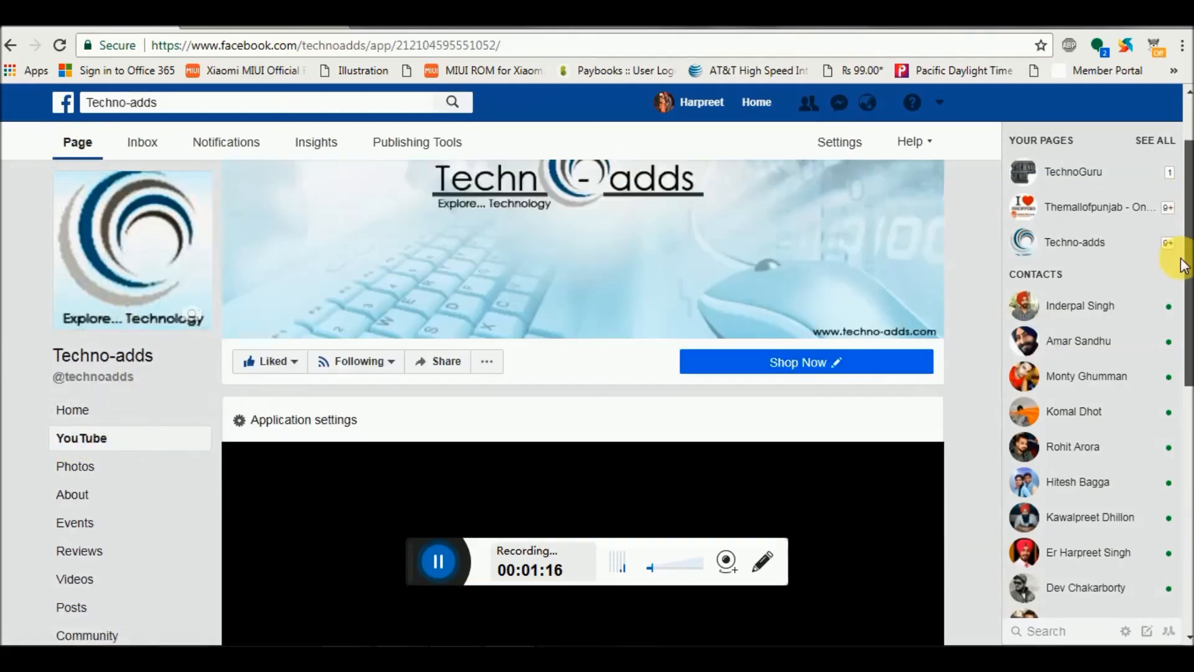
drag(1187, 253, 1191, 177)
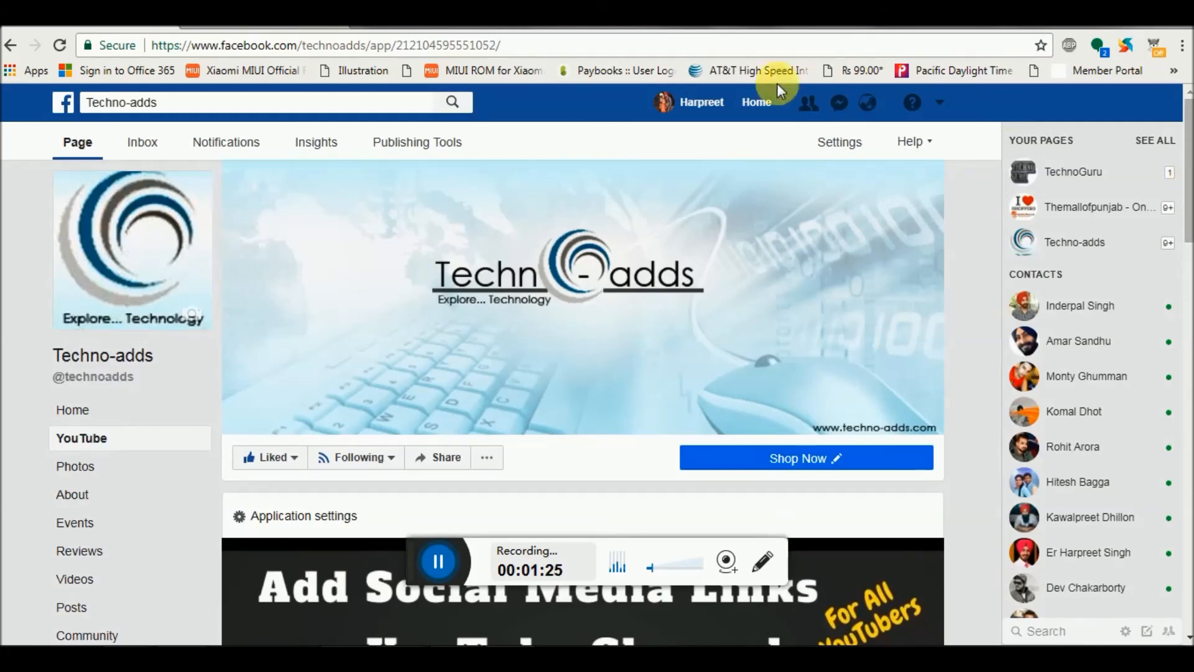
- Switch to the Techno Guru YouTube channel page
click(252, 17)
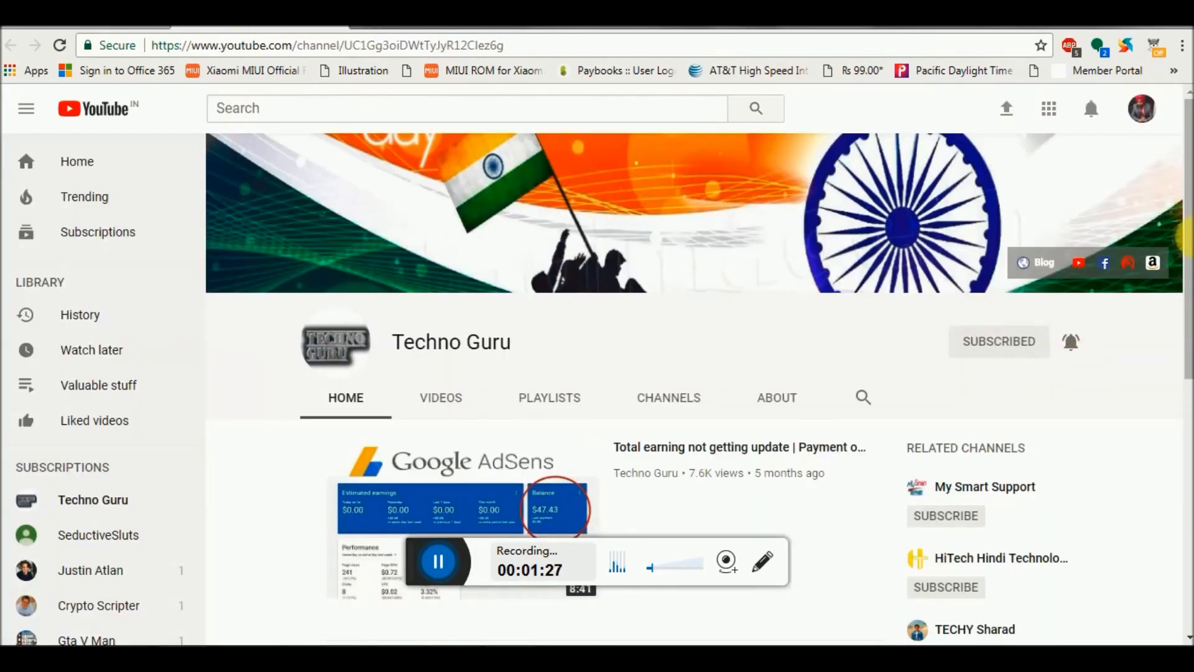